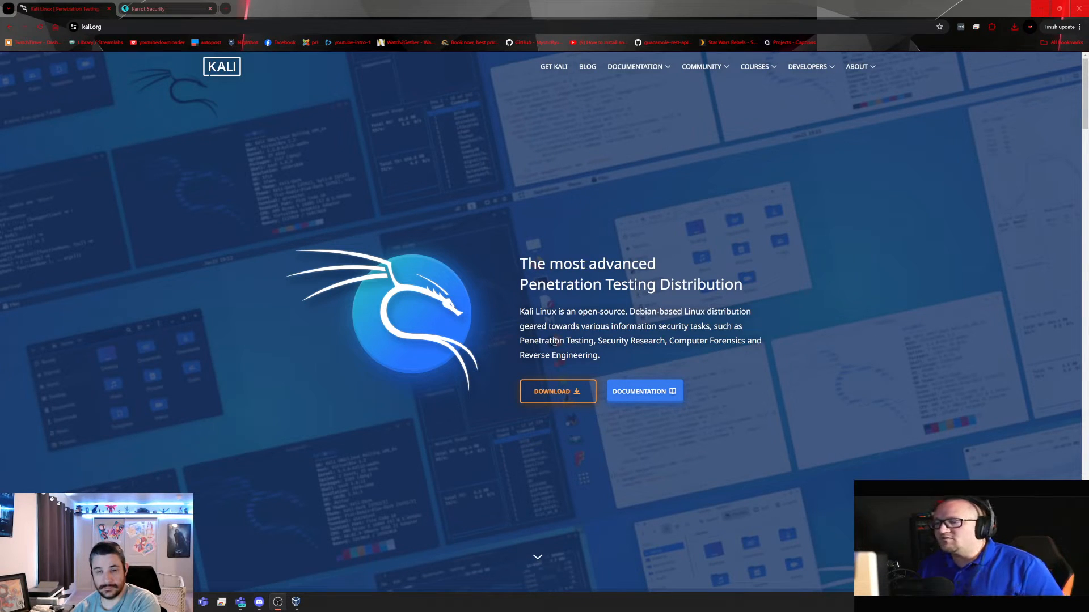
Open Kali's download page, scroll through the platform cards and view the ARM images
left_click(550, 391)
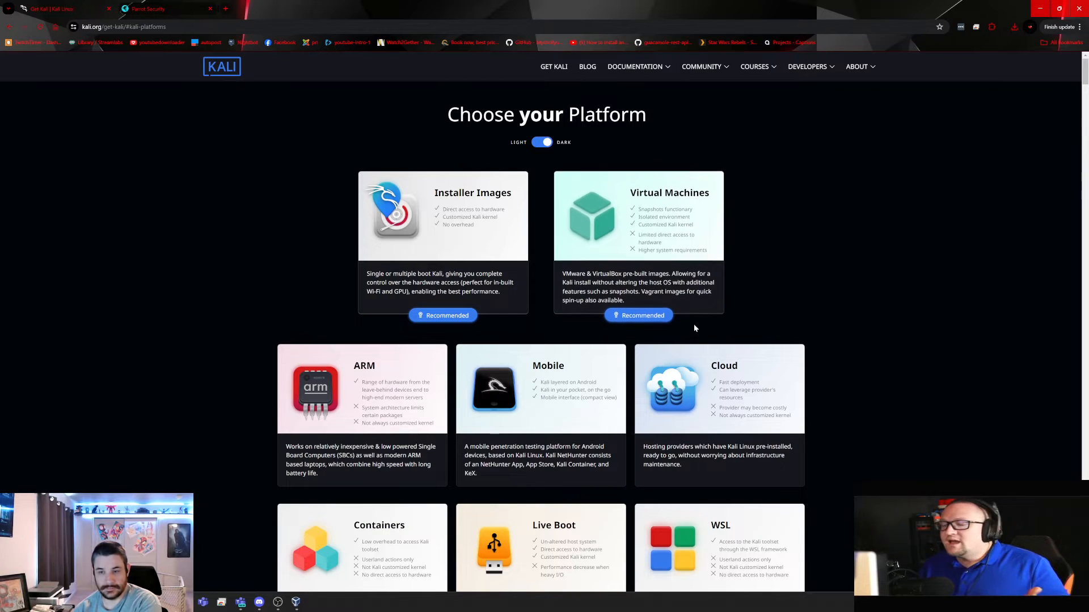
scroll(694, 326, "down", 1)
scroll(693, 324, "down", 2)
scroll(658, 345, "down", 2)
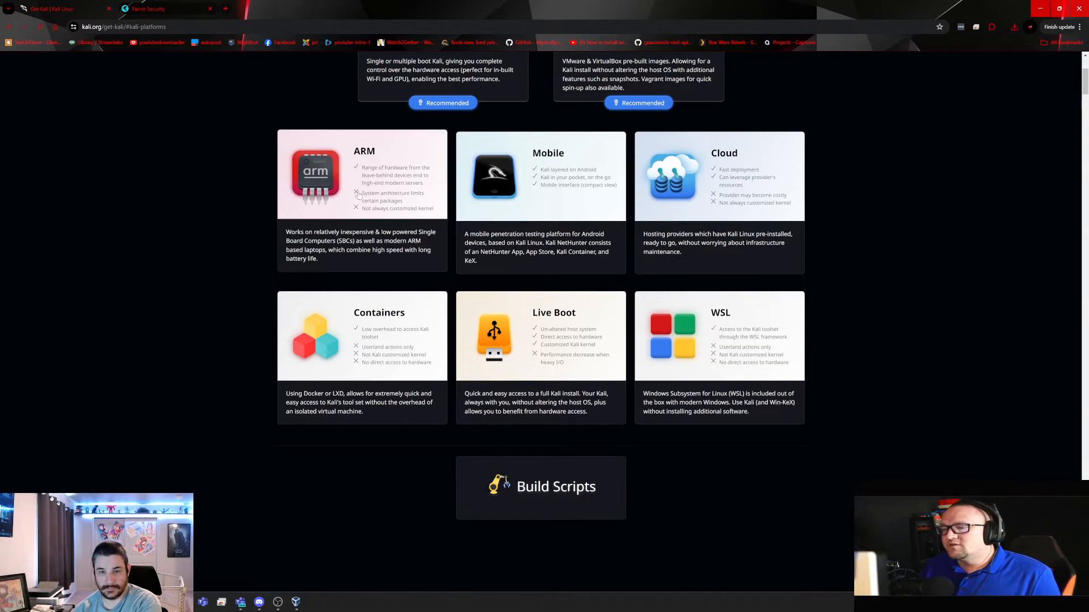
left_click(358, 194)
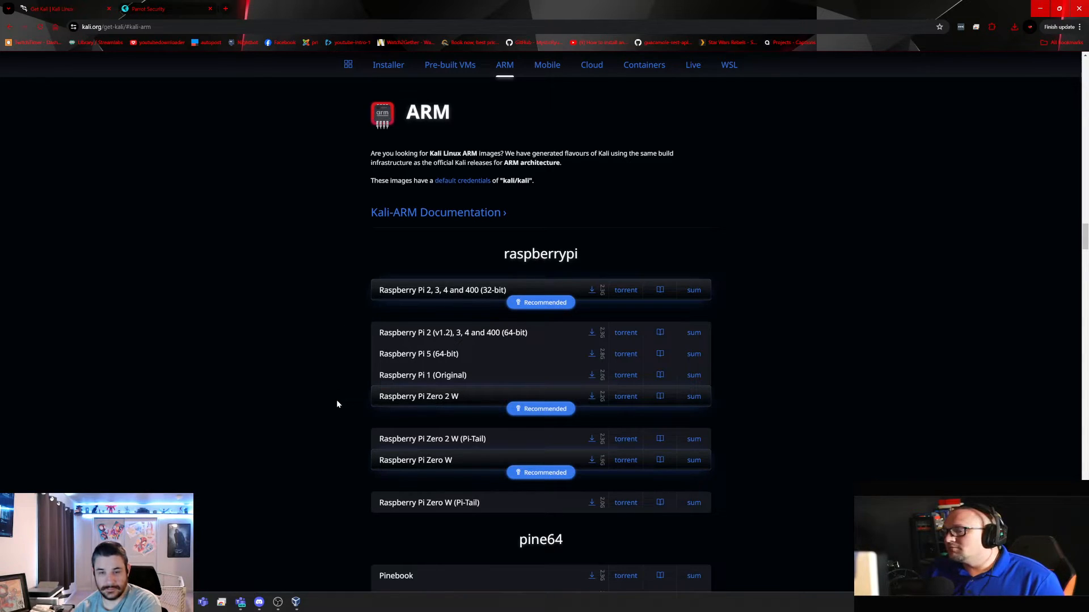
Look over the ARM image downloads again, then return to the platform choices
key("alt+Left")
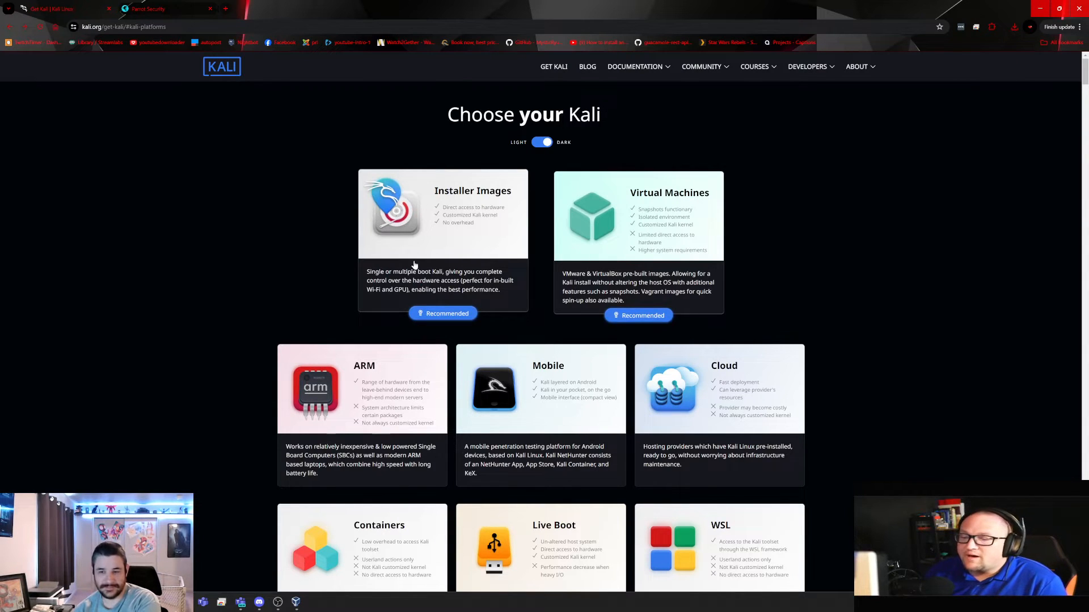
left_click(393, 412)
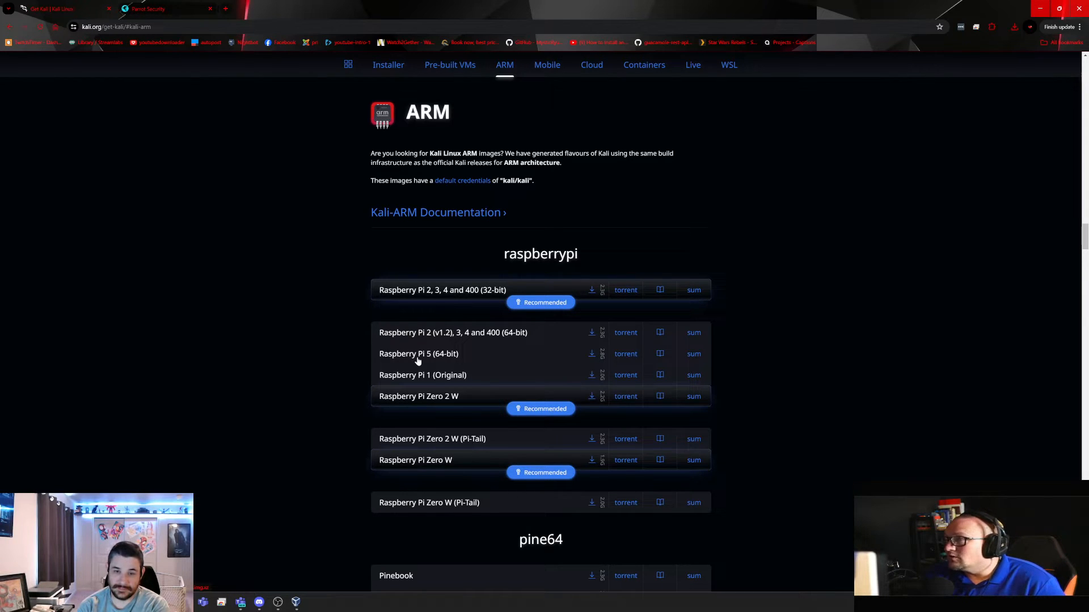
key("alt+Left")
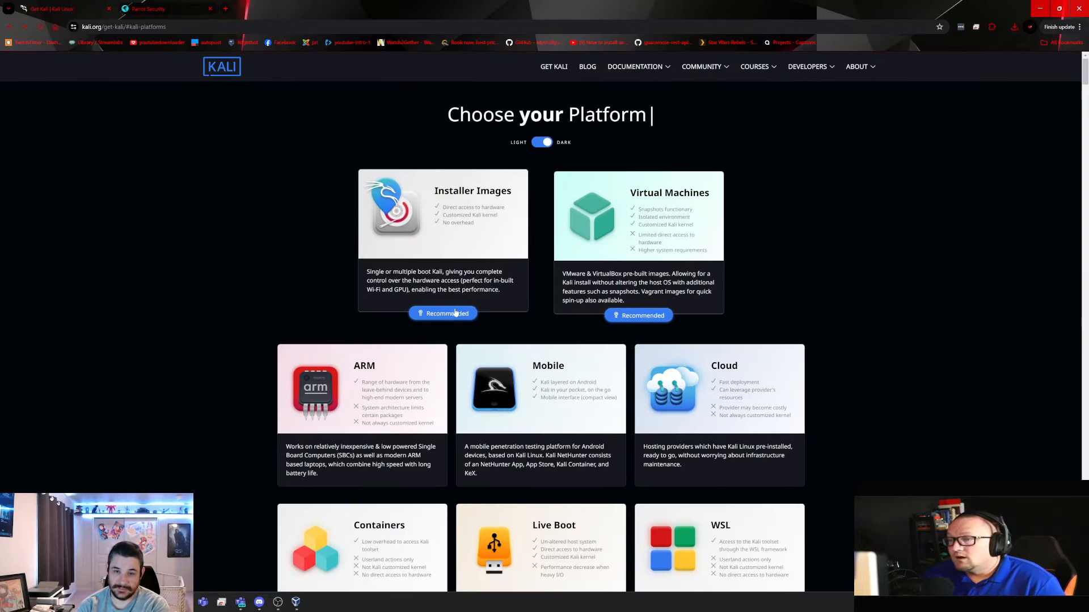
Show the Kali 2024.2 Installer Images downloads and minimise Chrome
left_click(386, 268)
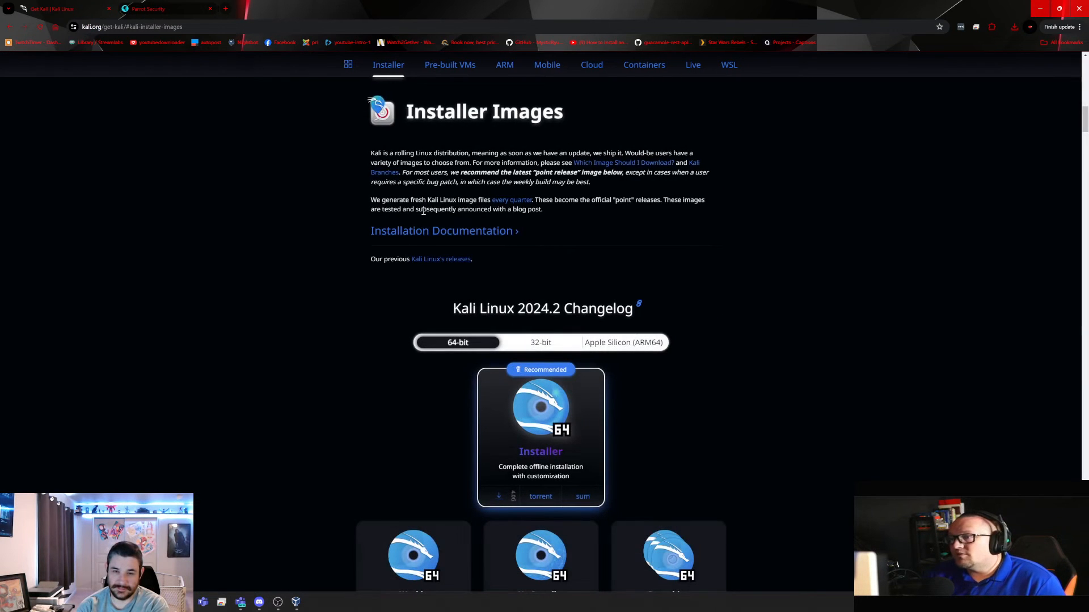
scroll(373, 308, "down", 3)
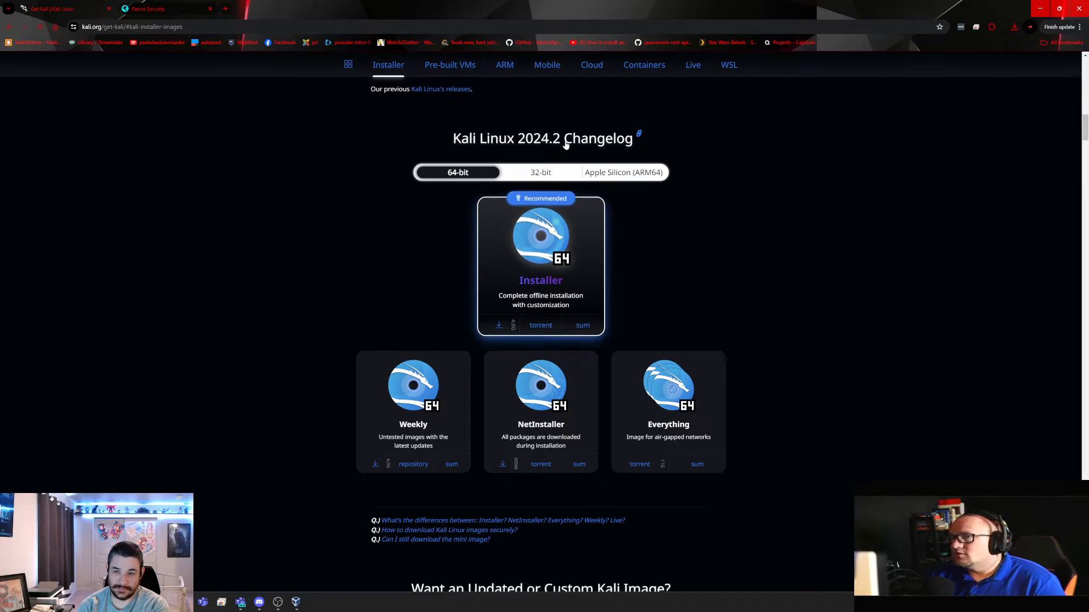
left_click(1043, 11)
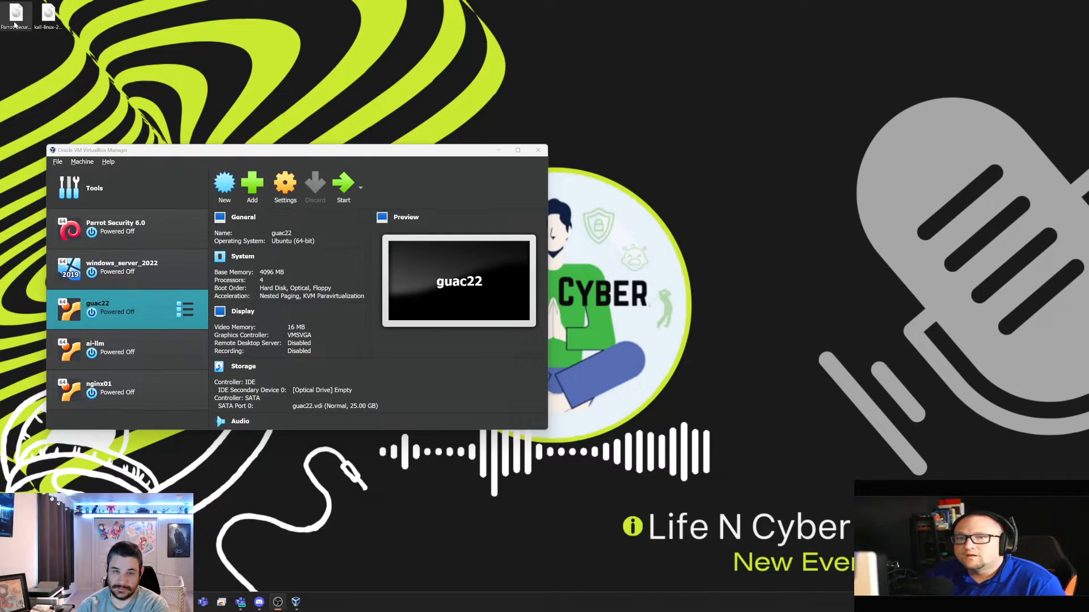
Move the kali-linux file below the Parrot file and maximise VirtualBox Manager
left_click_drag(49, 17, 54, 57)
left_click_drag(156, 151, 347, 100)
double_click(348, 101)
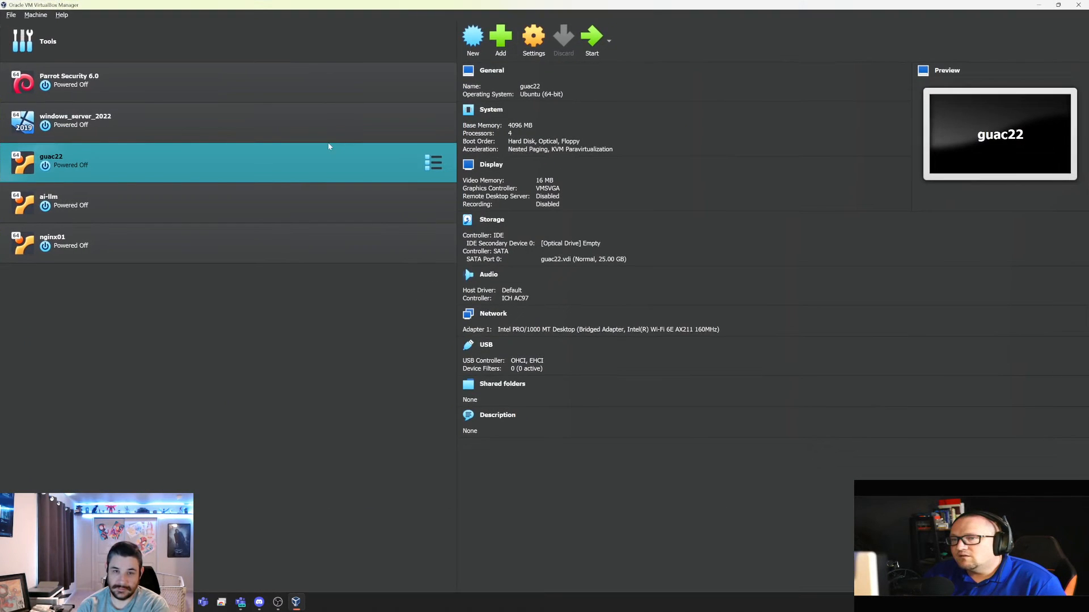
Begin a new virtual machine named LifeNCyber-KaliInstallation
left_click(473, 36)
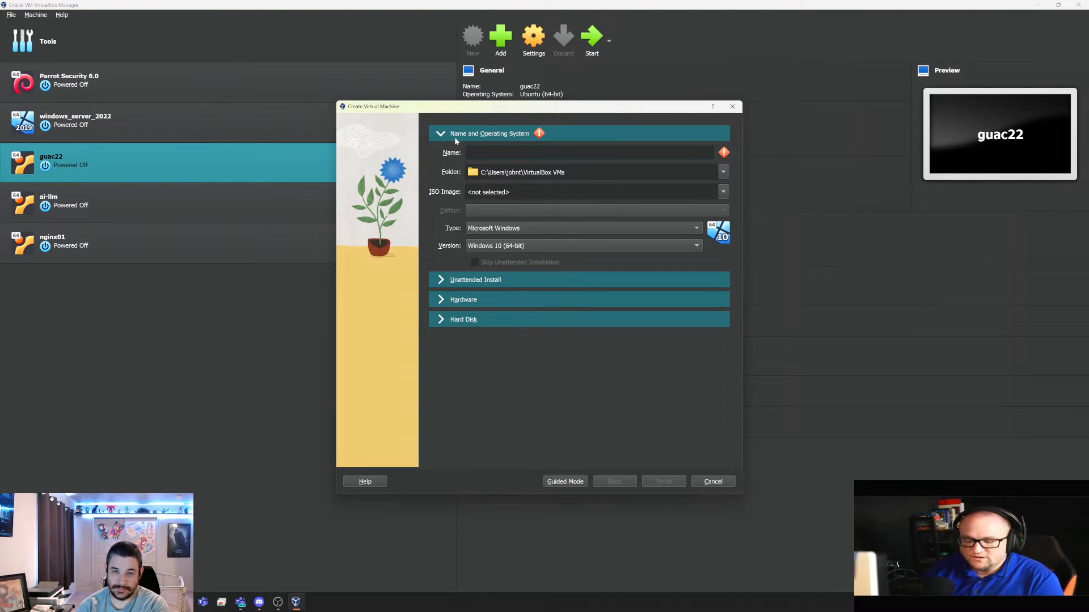
type("LifeNcyb")
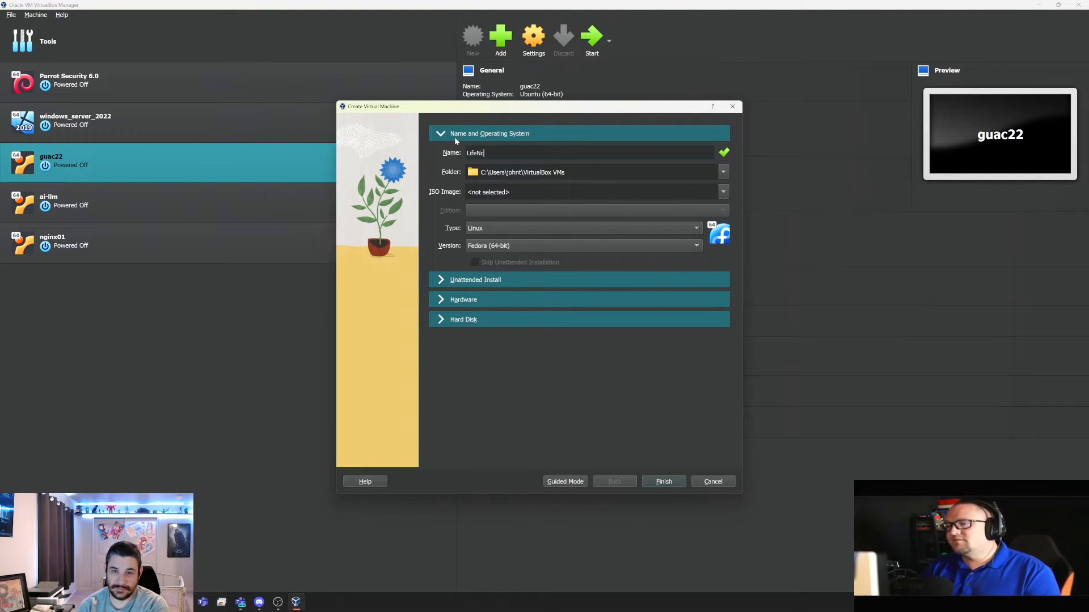
type("Cybe")
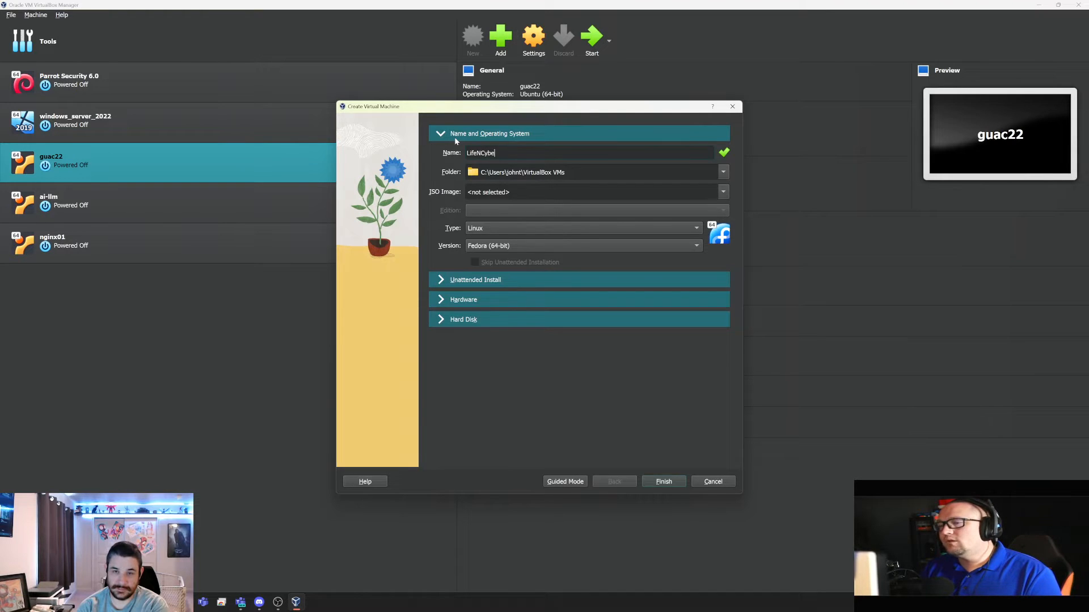
type("r-KaliIns")
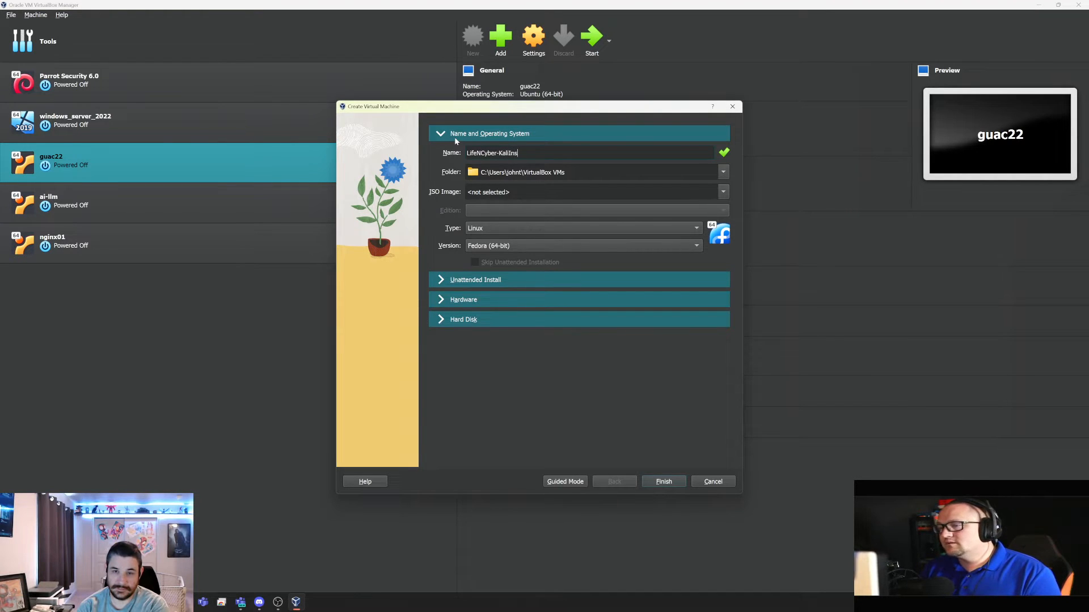
type("tallation")
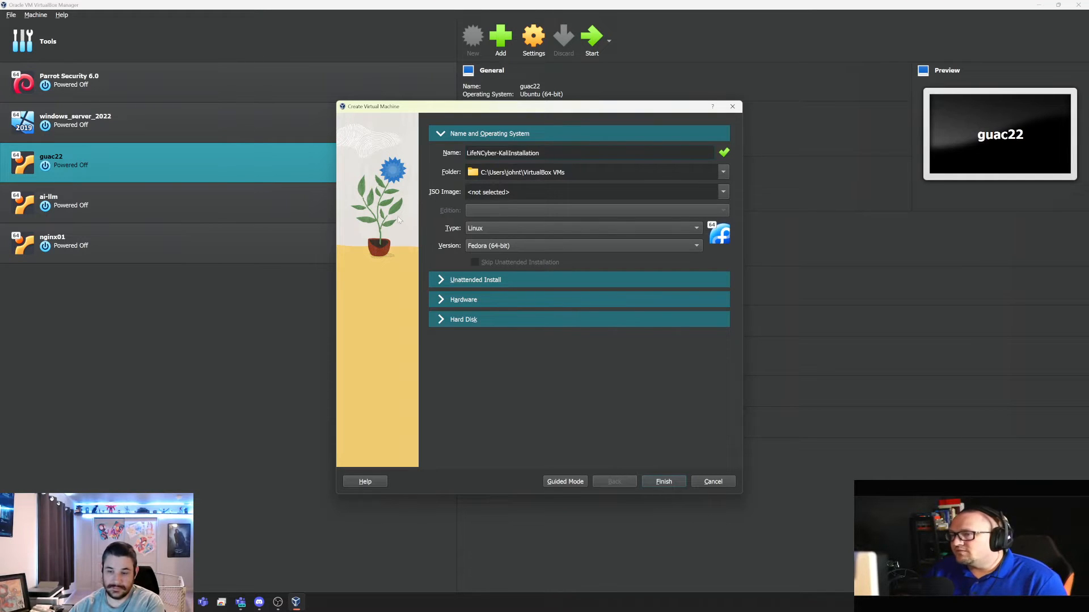
left_click(485, 191)
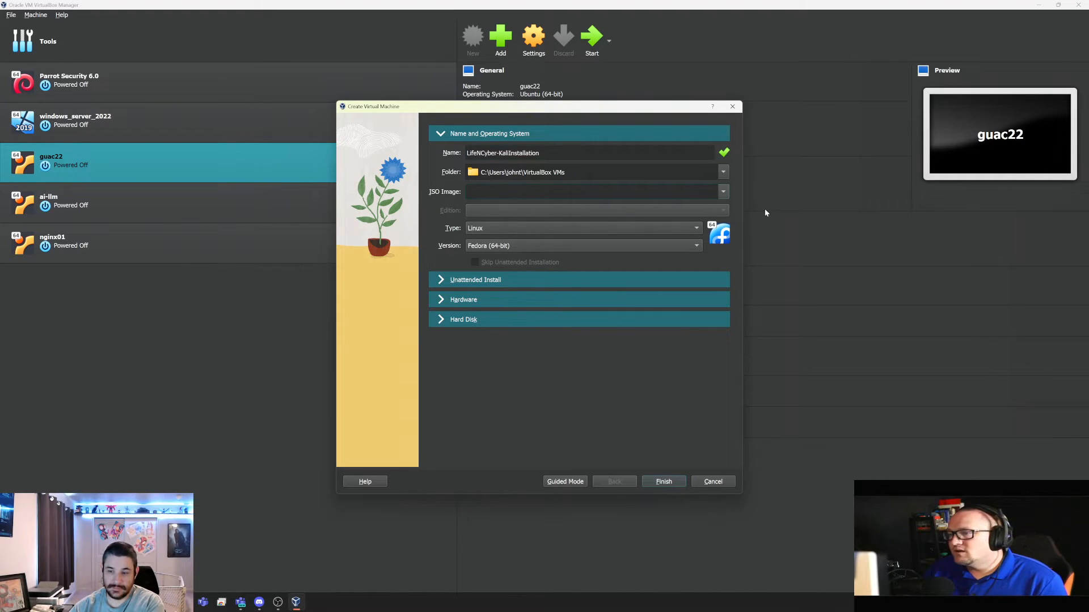
Attach kali-linux-2024.1-installer-amd64.iso from the Desktop as the VM's ISO image
left_click(719, 191)
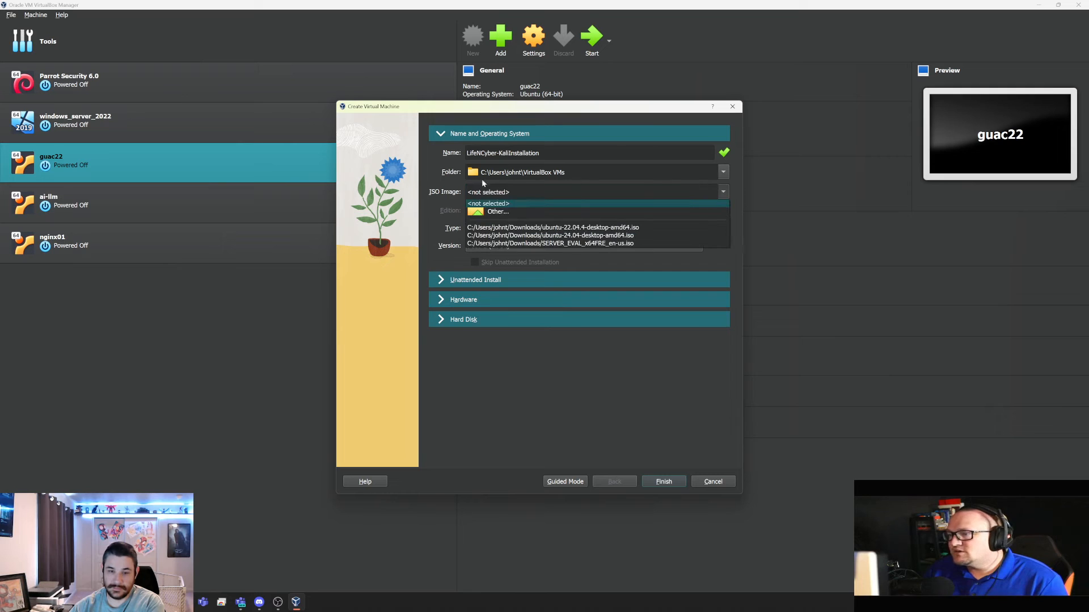
left_click(492, 210)
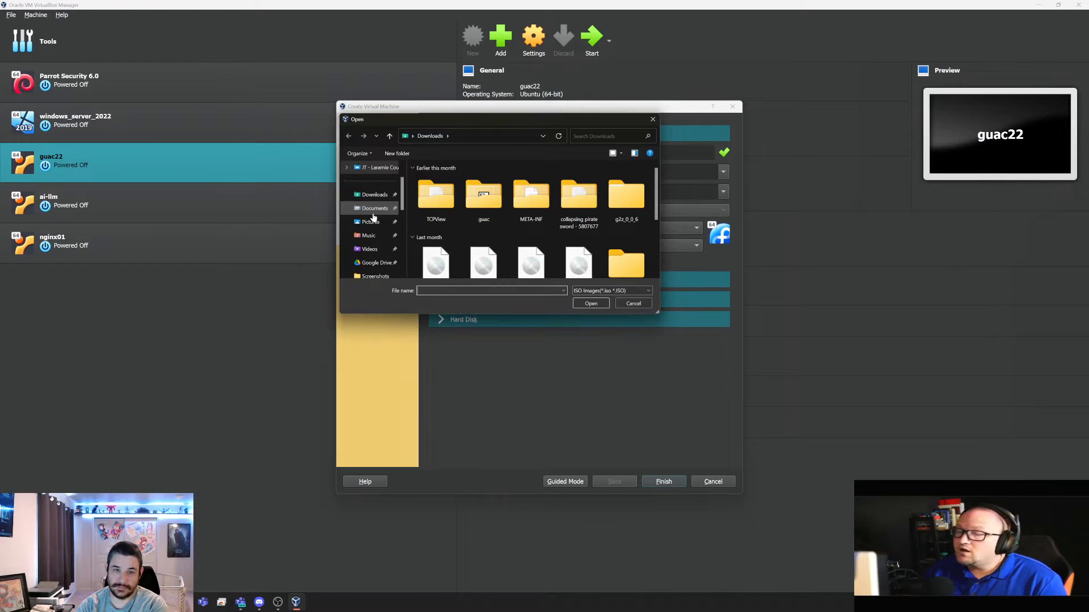
left_click(413, 136)
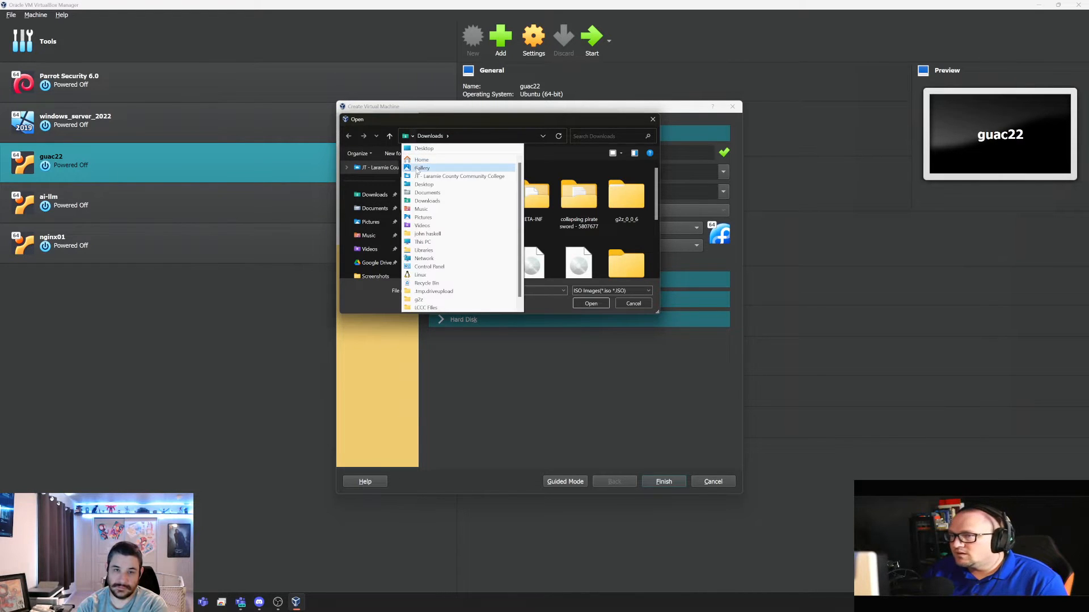
left_click(423, 148)
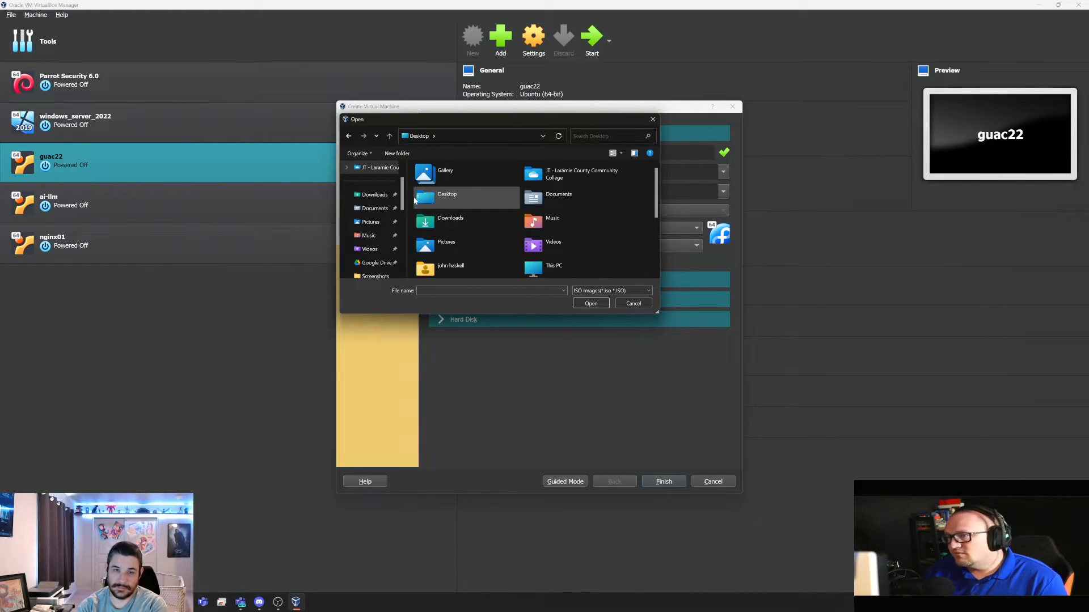
scroll(470, 215, "down", 5)
double_click(584, 237)
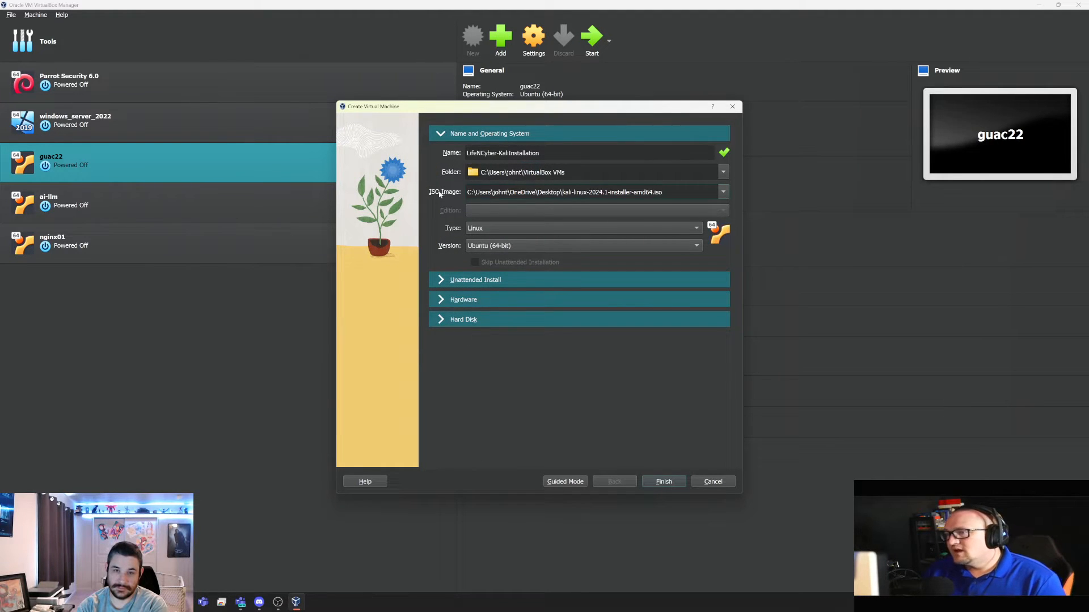
left_click(452, 278)
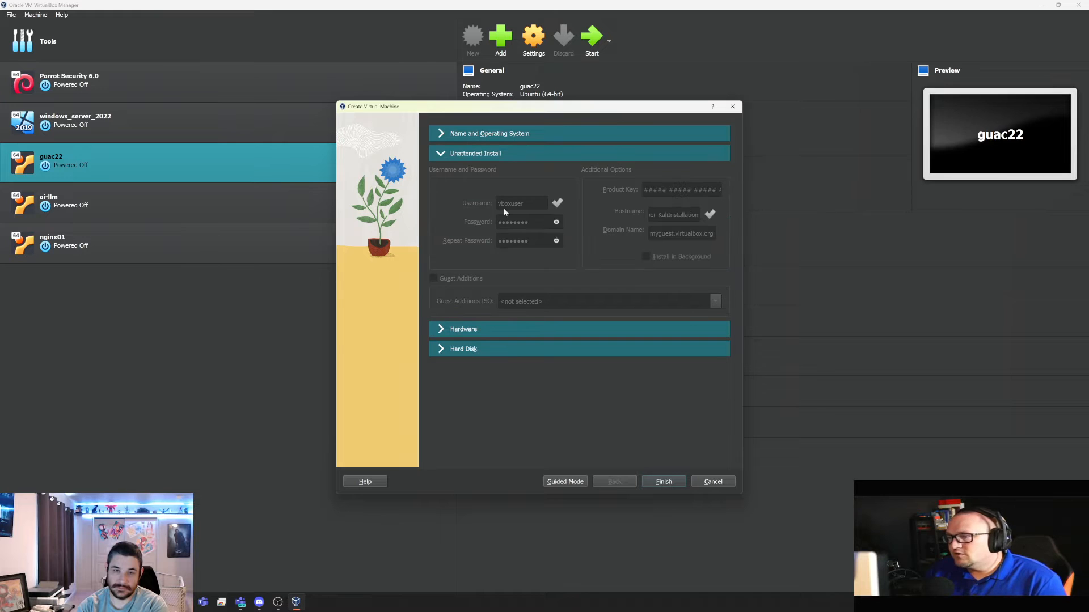
Set the Hardware section to 4 processors and 4096 MB base memory
left_click(450, 330)
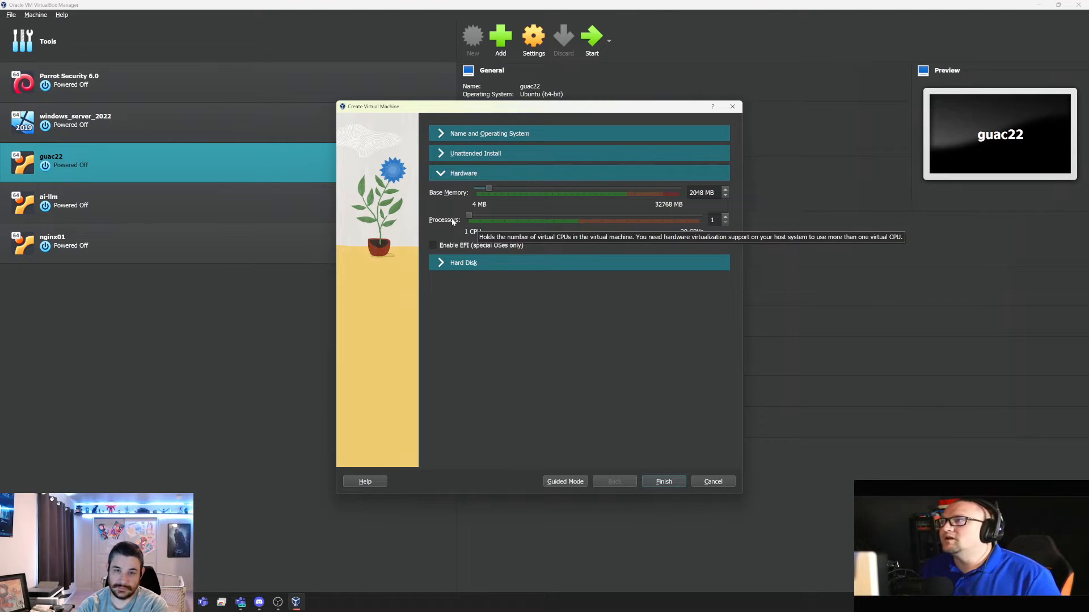
left_click(501, 219)
left_click(502, 218)
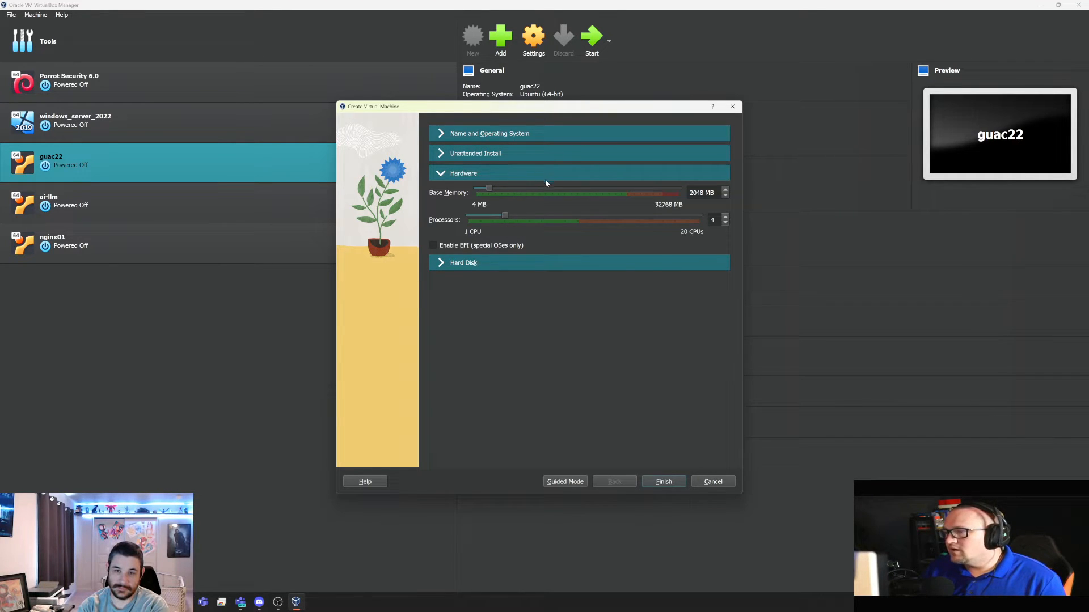
left_click(509, 190)
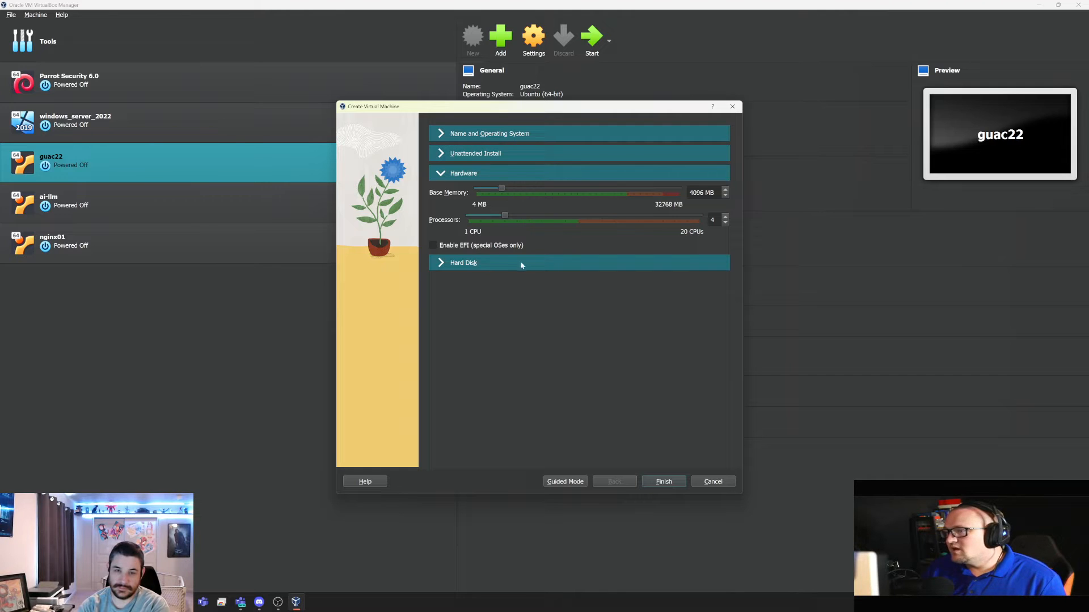
Keep the new 25 GB VDI hard disk and finish creating LifeNCyber-KaliInstallation
left_click(454, 263)
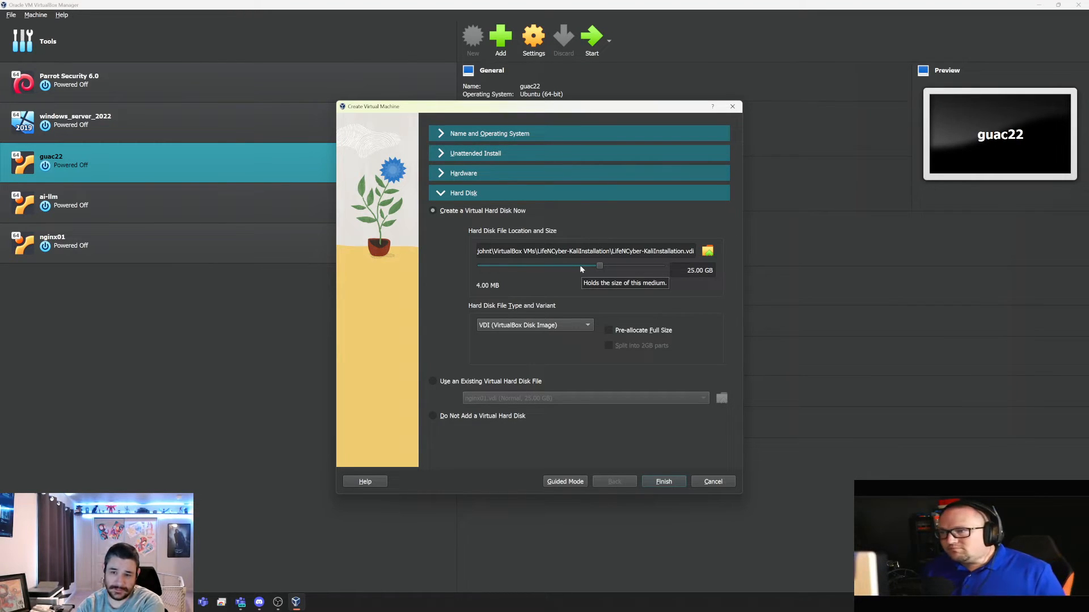
left_click(502, 172)
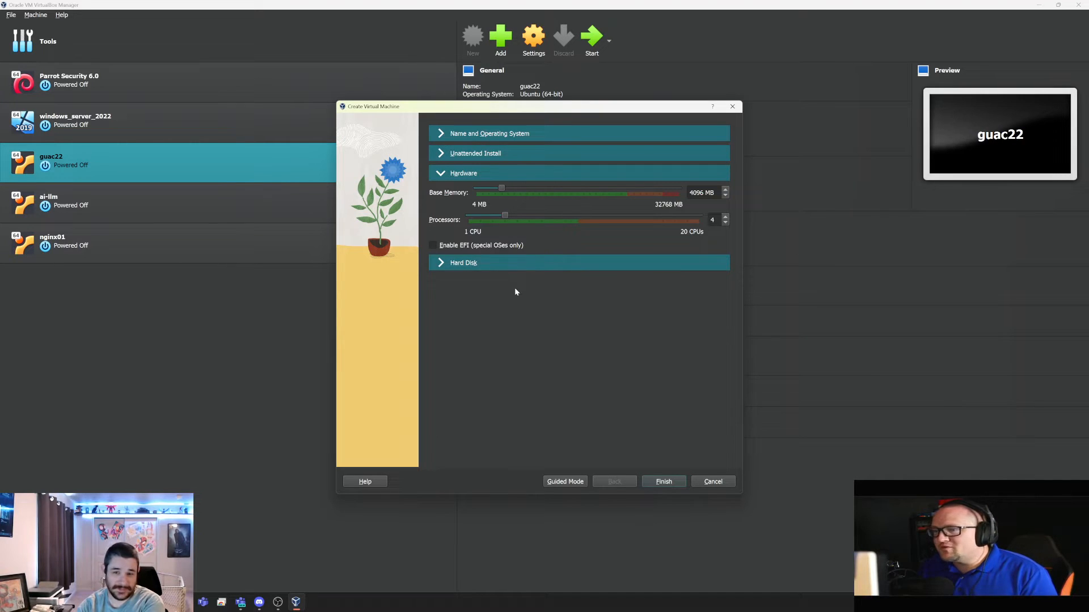
left_click(446, 269)
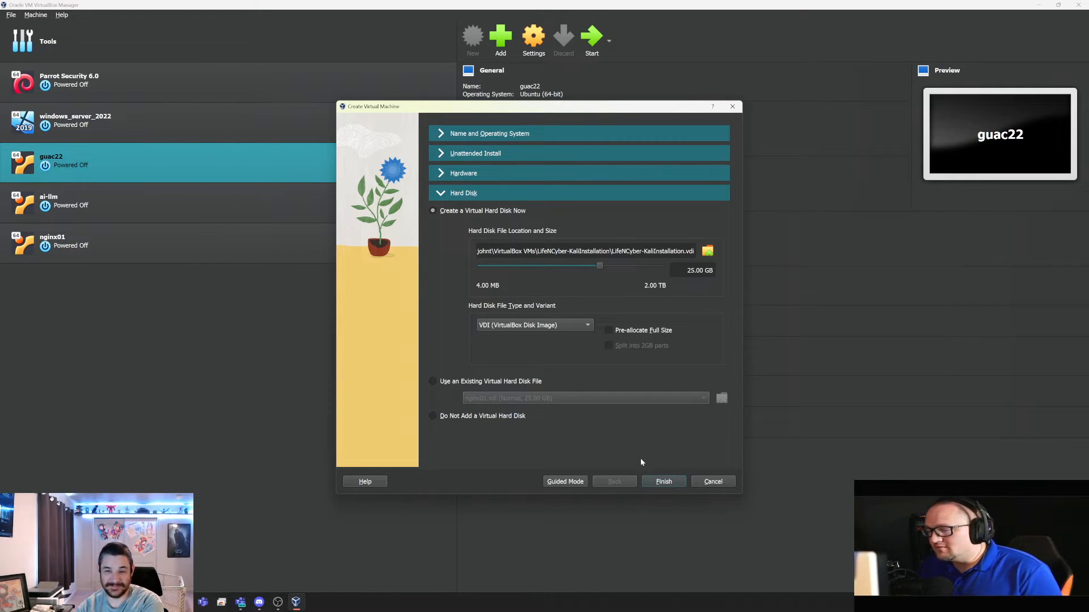
left_click(661, 483)
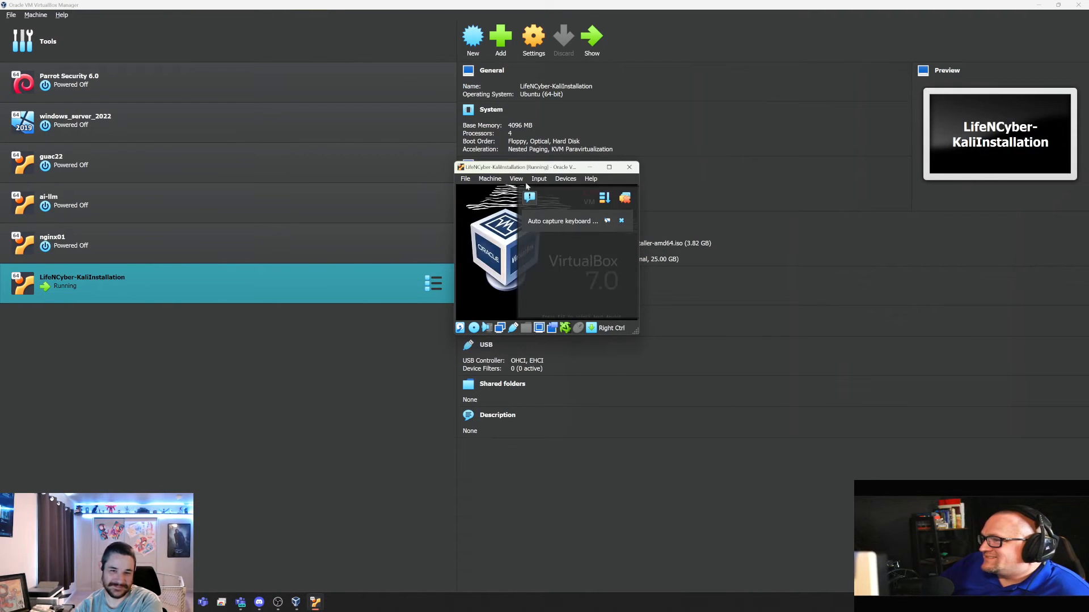
Switch the running VM to Scaled Mode and maximise its window over the Kali boot menu
left_click(609, 168)
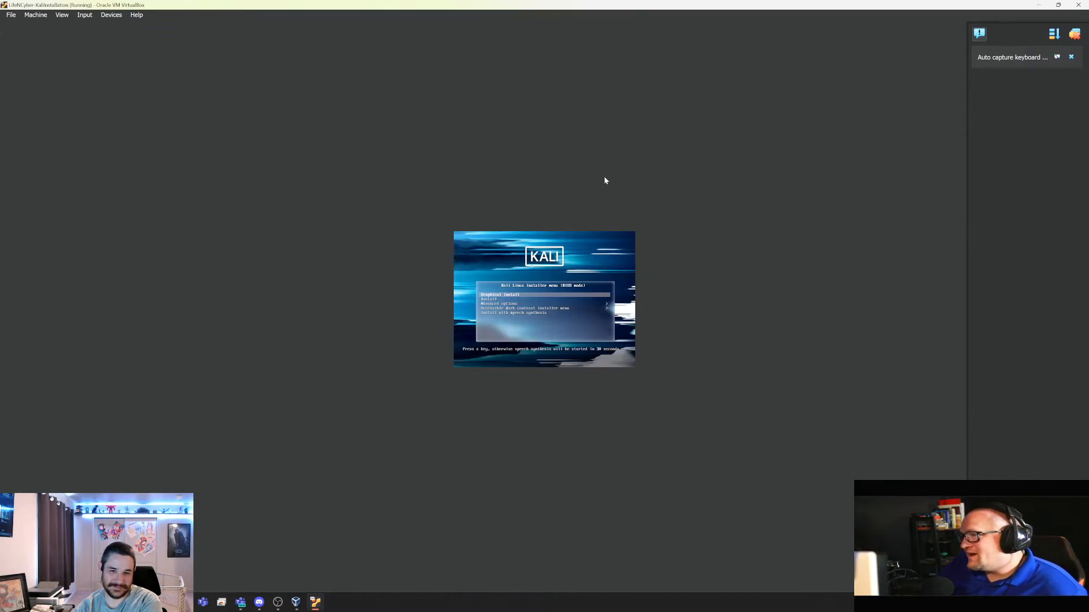
left_click(67, 15)
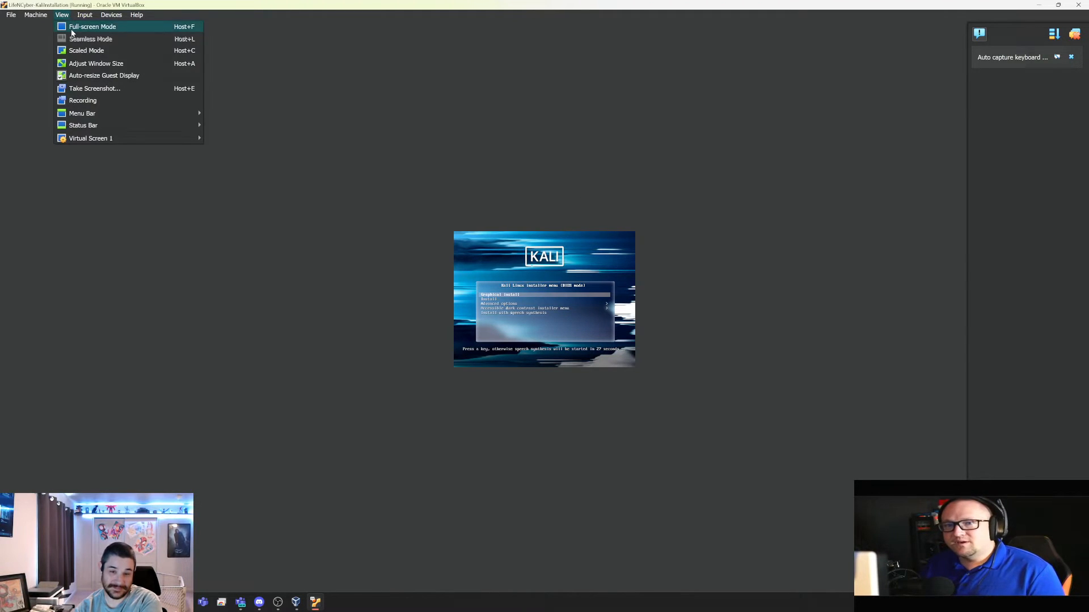
left_click(81, 51)
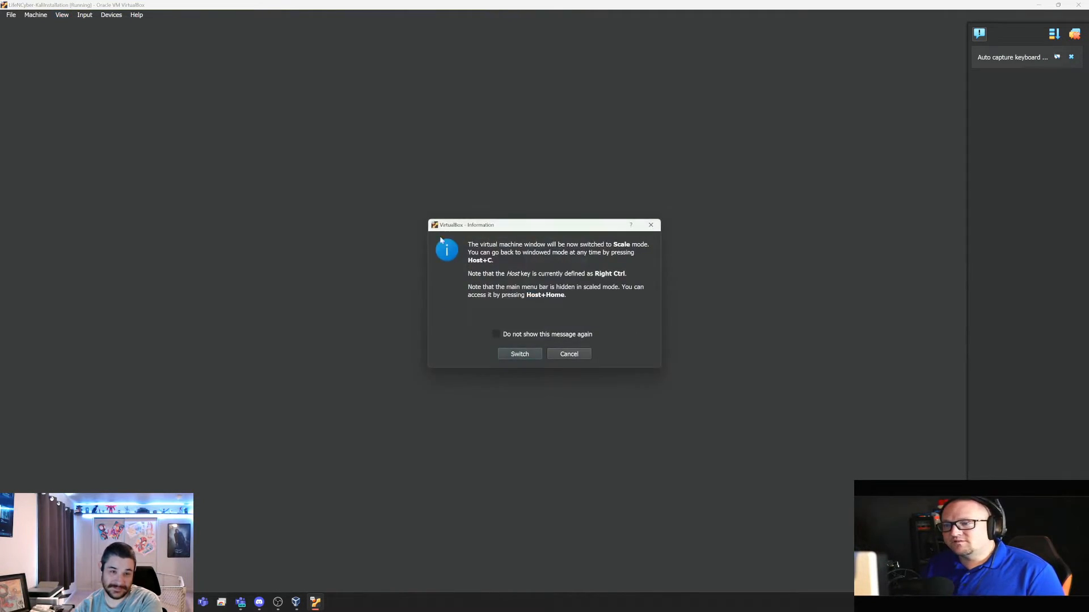
left_click(519, 354)
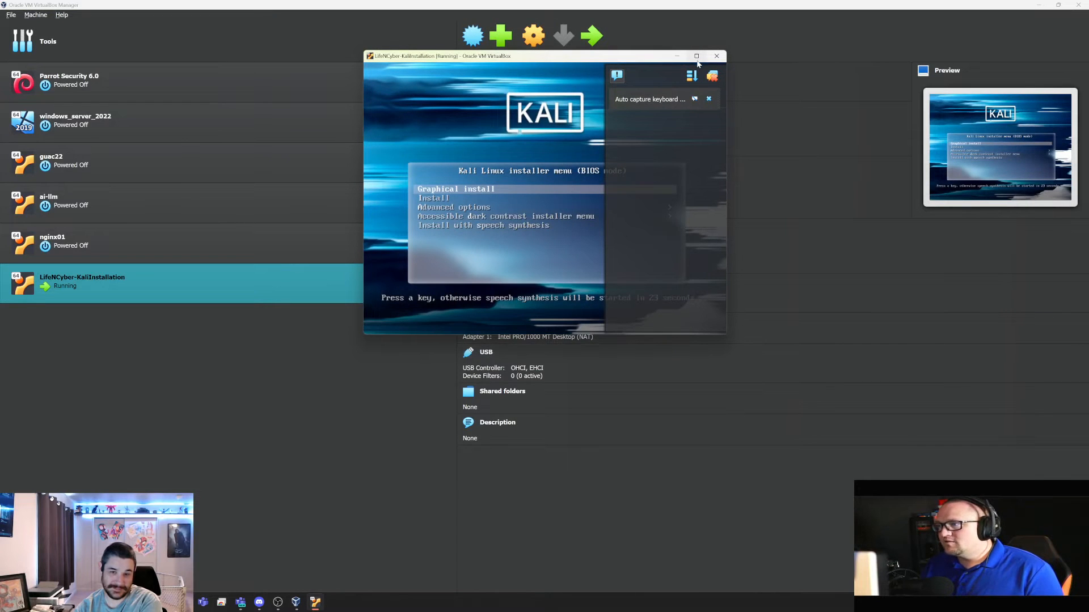
left_click(696, 57)
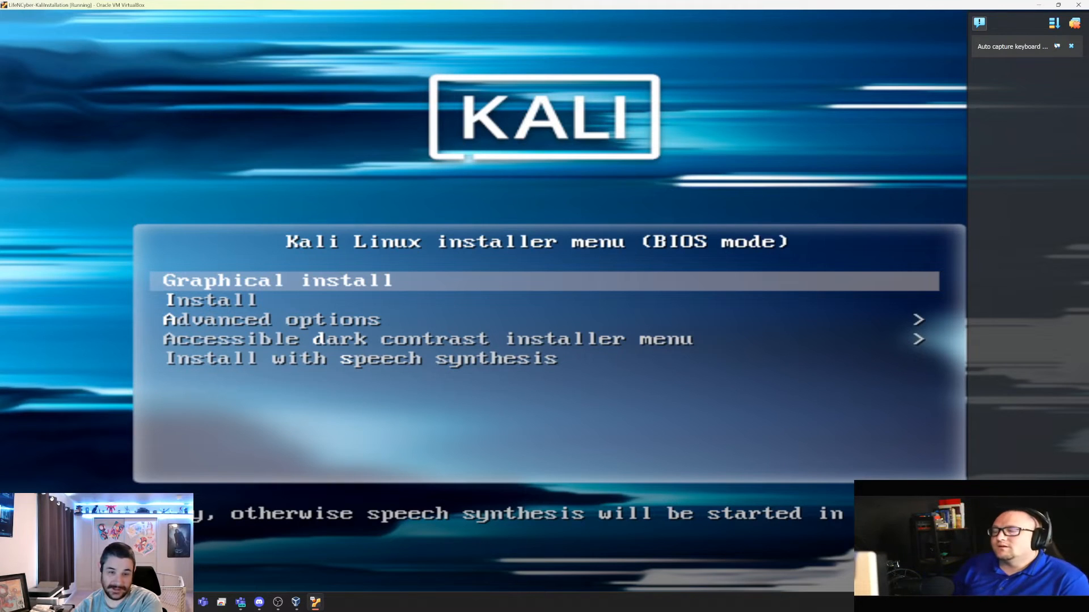
Launch Graphical install from the Kali boot menu
key("Down")
key("Up")
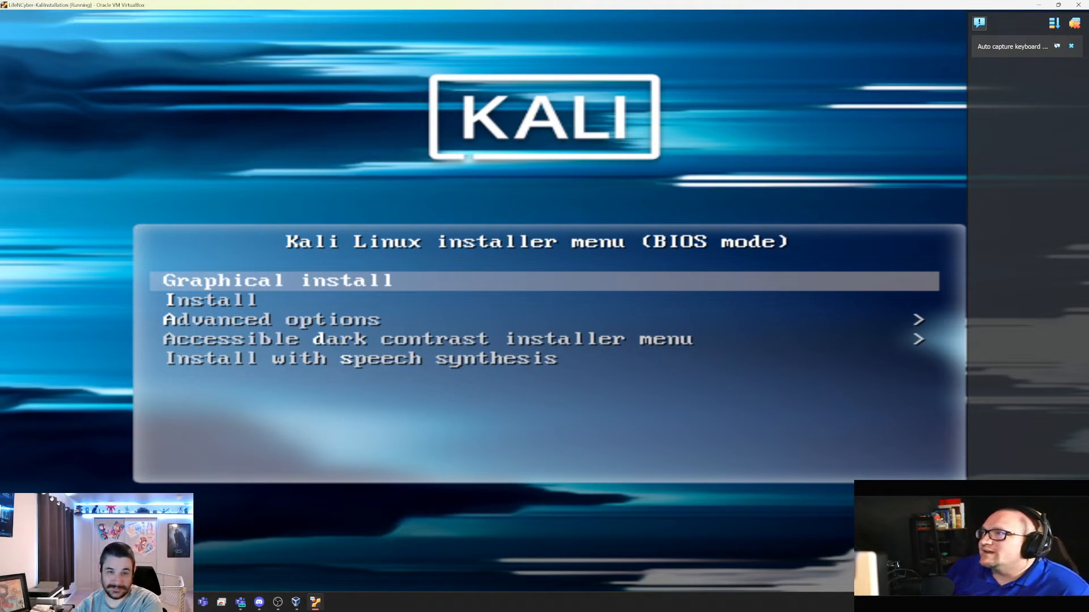
key("Return")
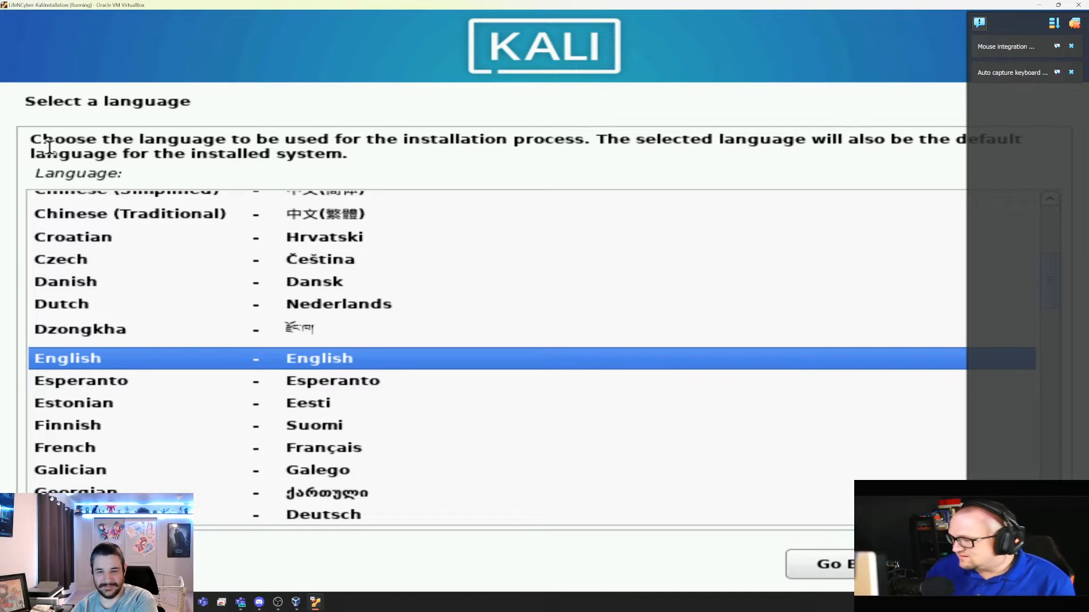
Dismiss the VirtualBox notices and accept English language and United States location
left_click(1070, 46)
left_click(1071, 46)
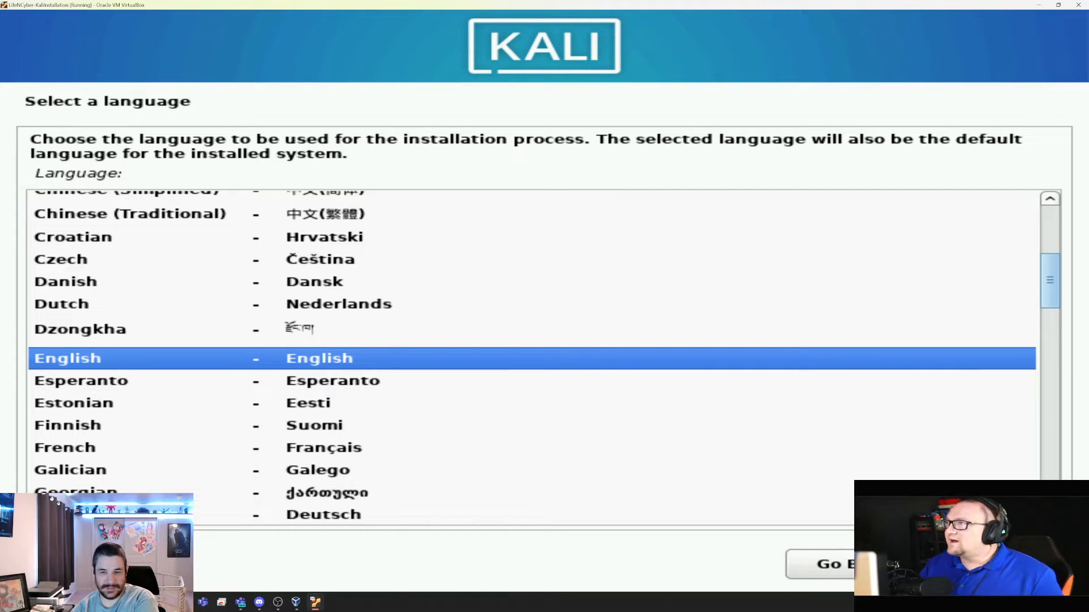
left_click(1002, 564)
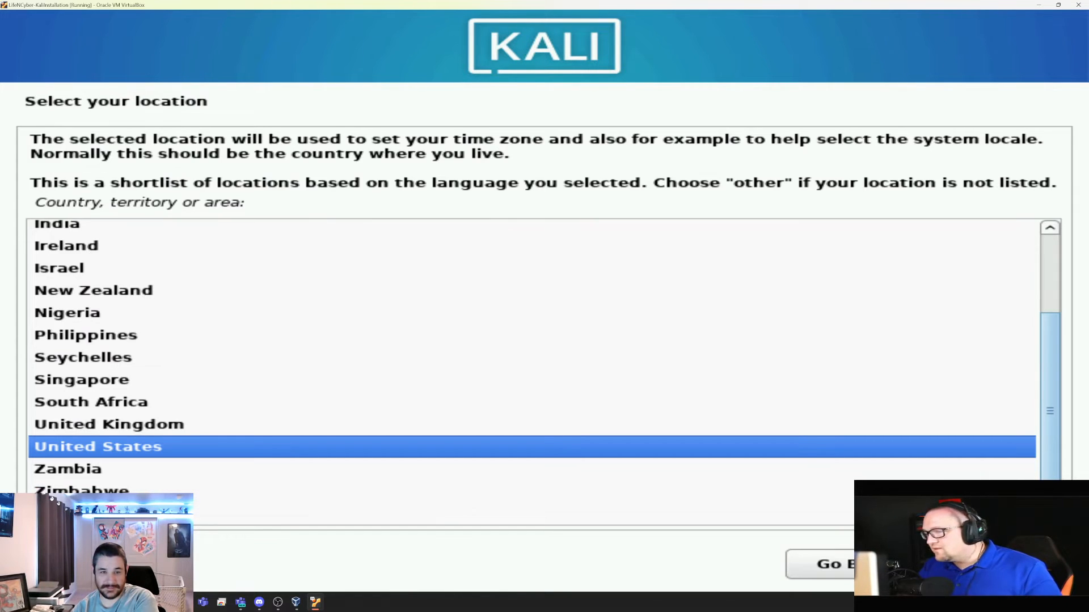
left_click(1003, 564)
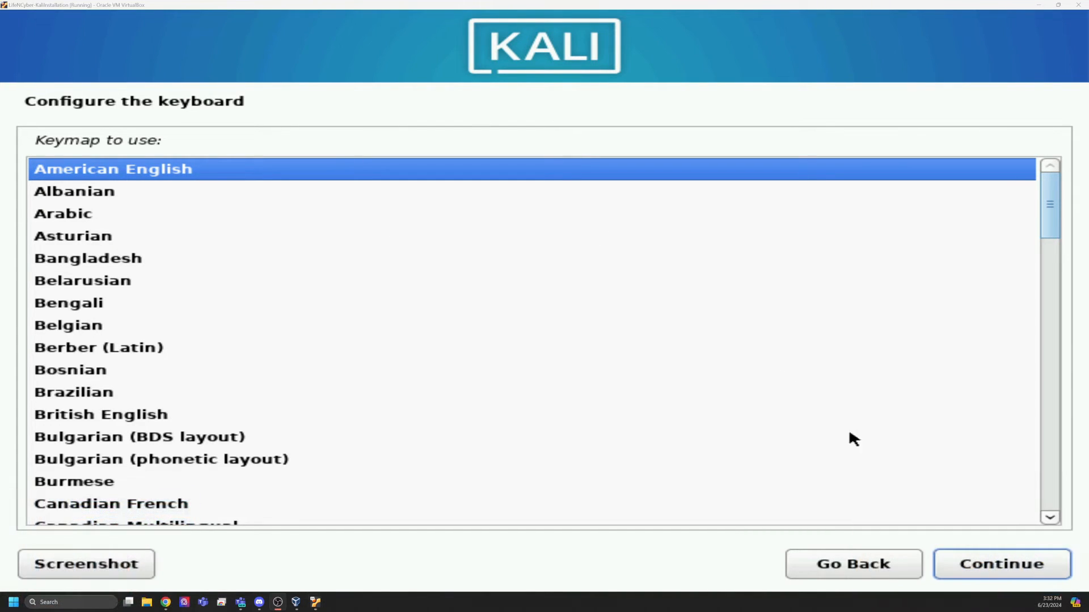
Continue with the American English keyboard layout
left_click(974, 570)
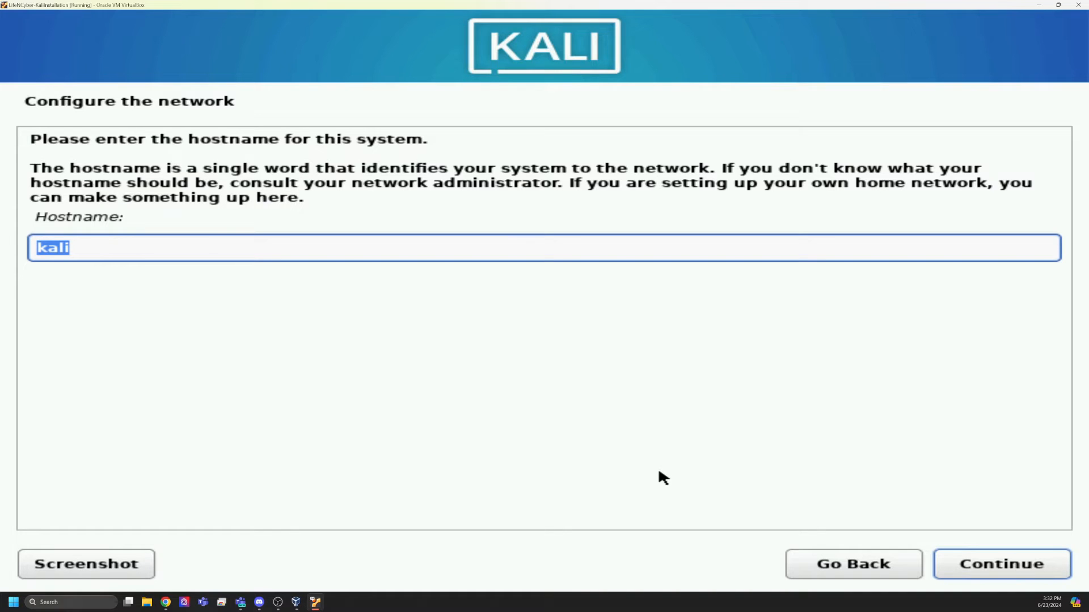
Set the hostname to LifeNCyber-Installation
type("LifeNcybe")
key("BackSpace")
key("BackSpace")
key("BackSpace")
key("BackSpace")
type("Cyber")
key("BackSpace")
type("-I")
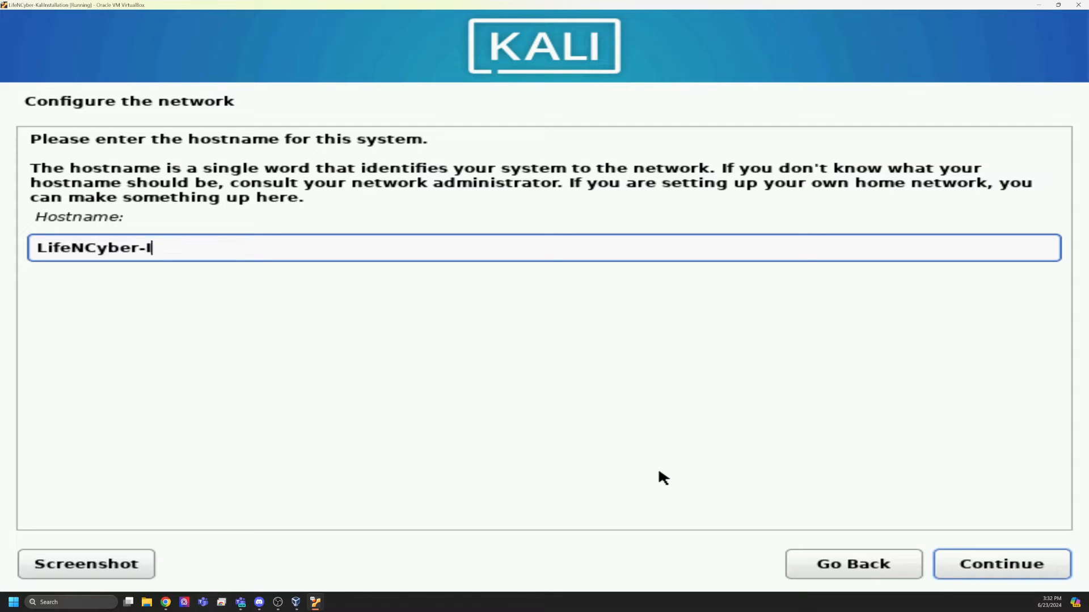
type("nstallation")
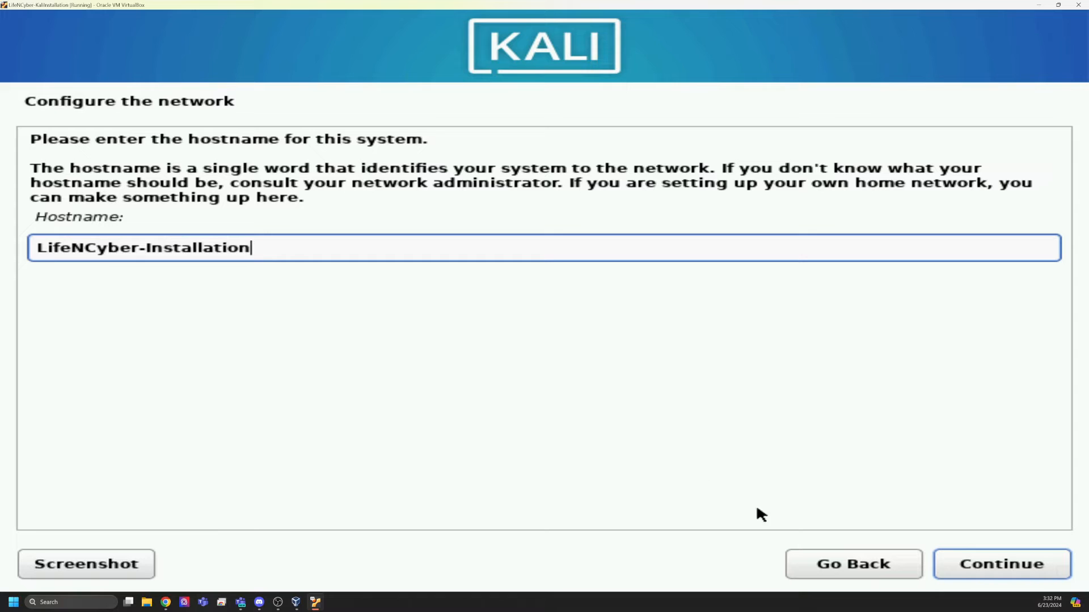
left_click(985, 566)
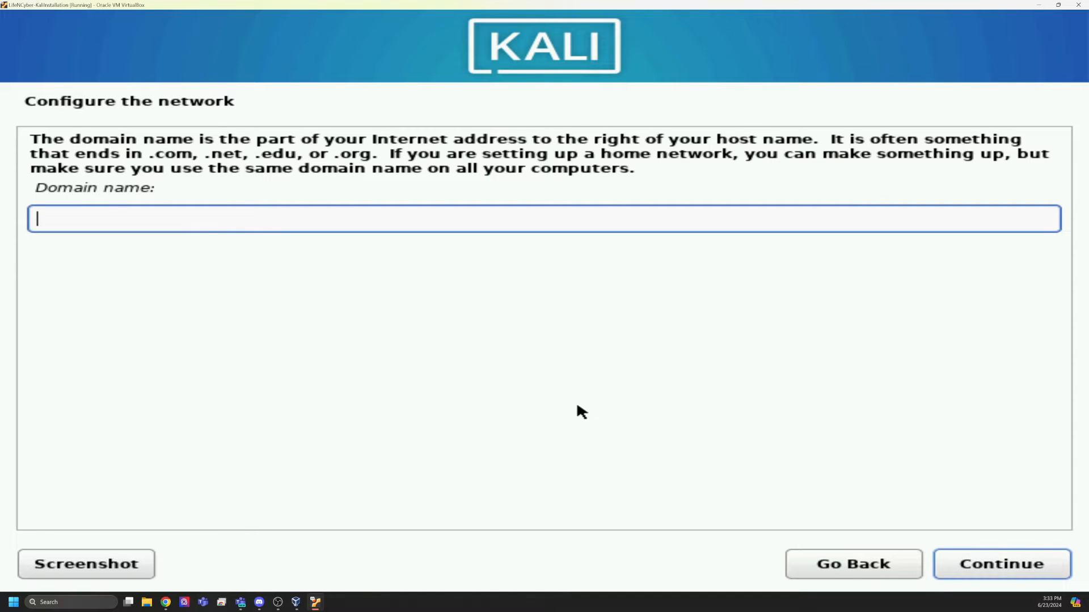
Enter lifencyber.com as the domain name and continue
type("lifency")
key("BackSpace")
key("BackSpace")
type("ncyber.com")
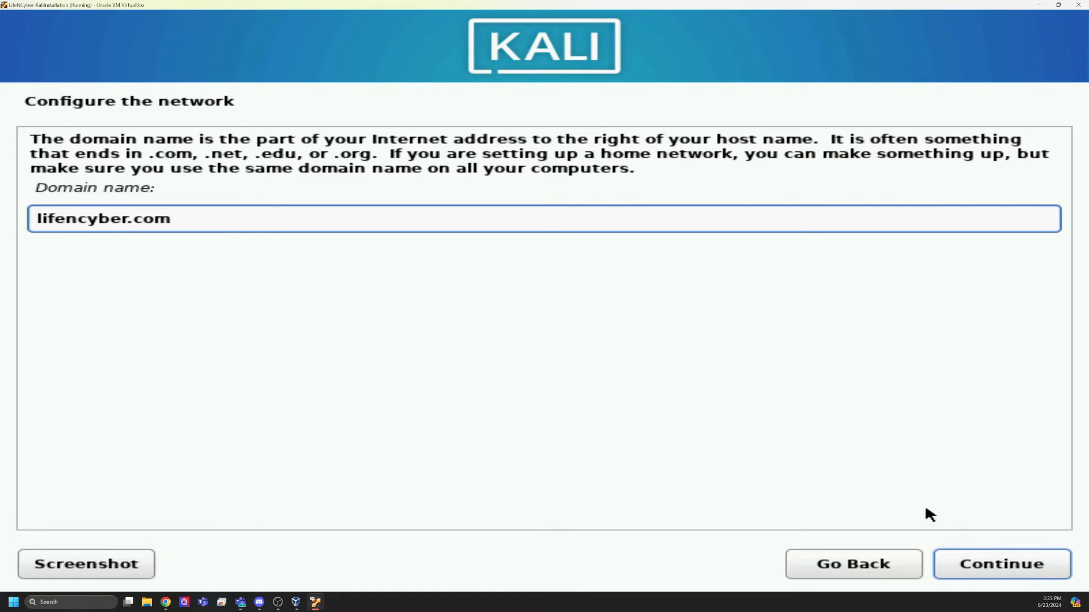
left_click(978, 564)
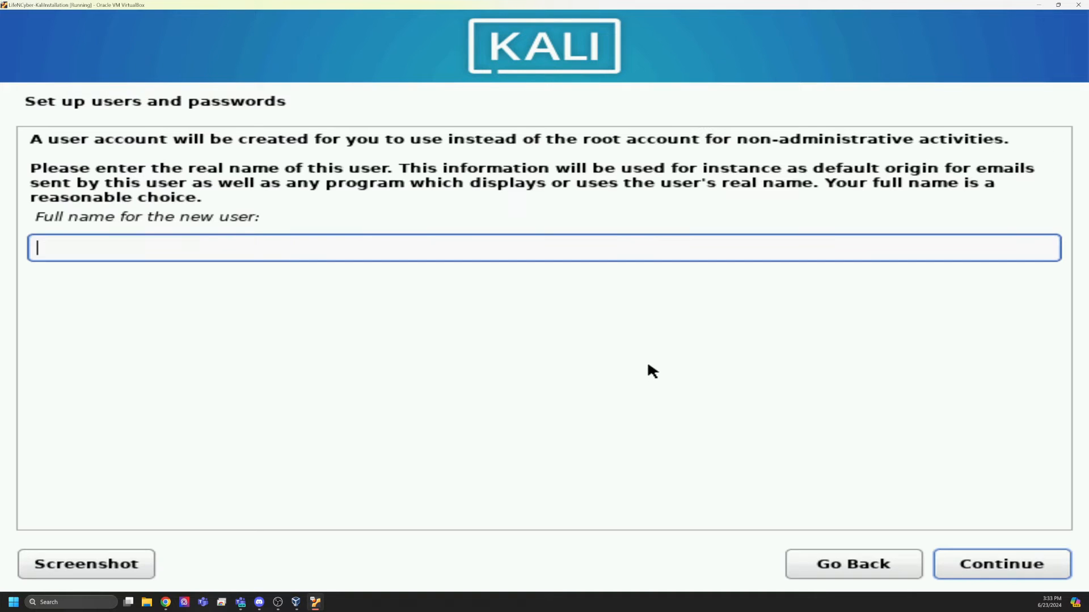
Enter the new user's full name and keep the suggested username
type("lifencyber")
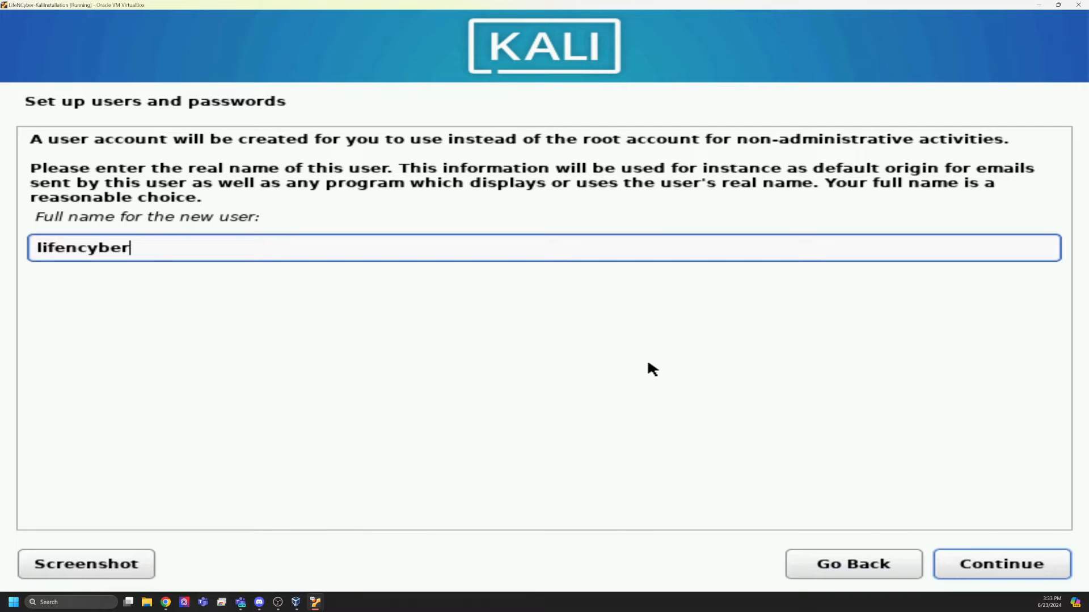
left_click(971, 563)
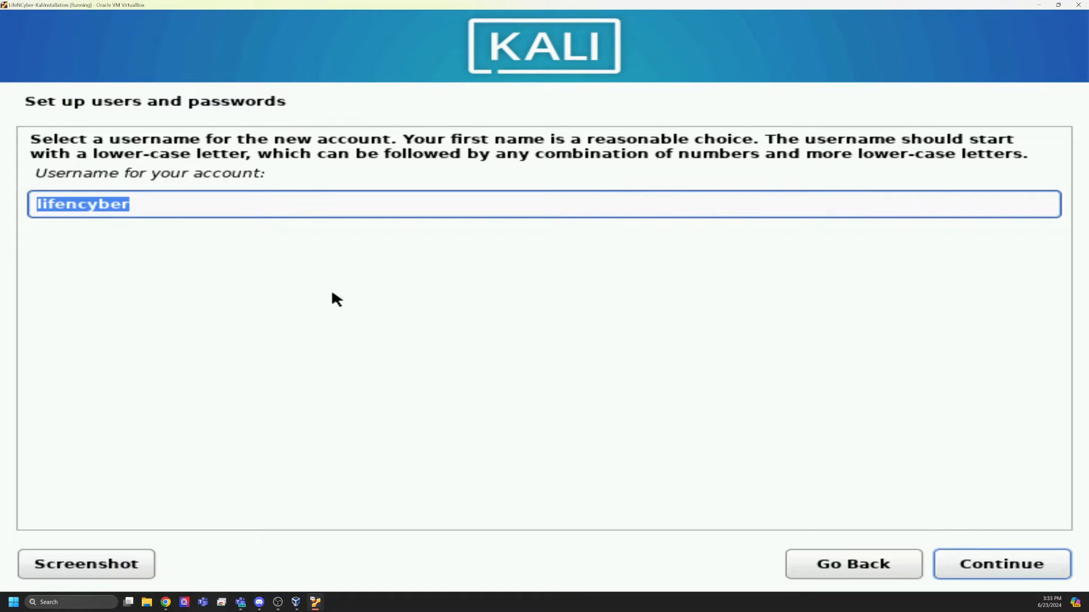
left_click(977, 566)
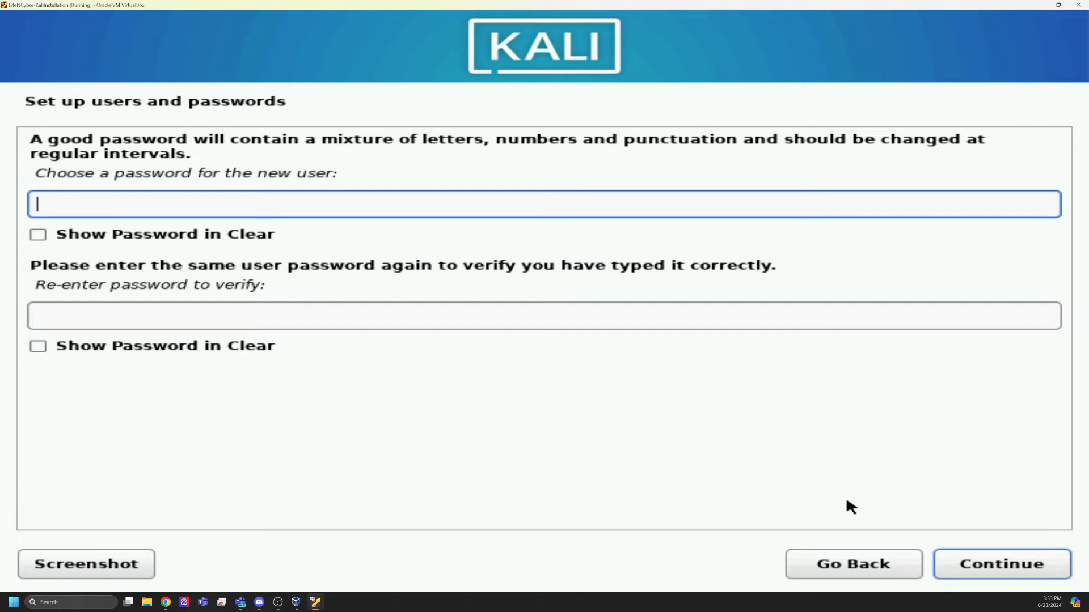
Enter and confirm the new user's password, revealing both fields in clear text to check them
type("kalilinux")
key("Tab")
key("space")
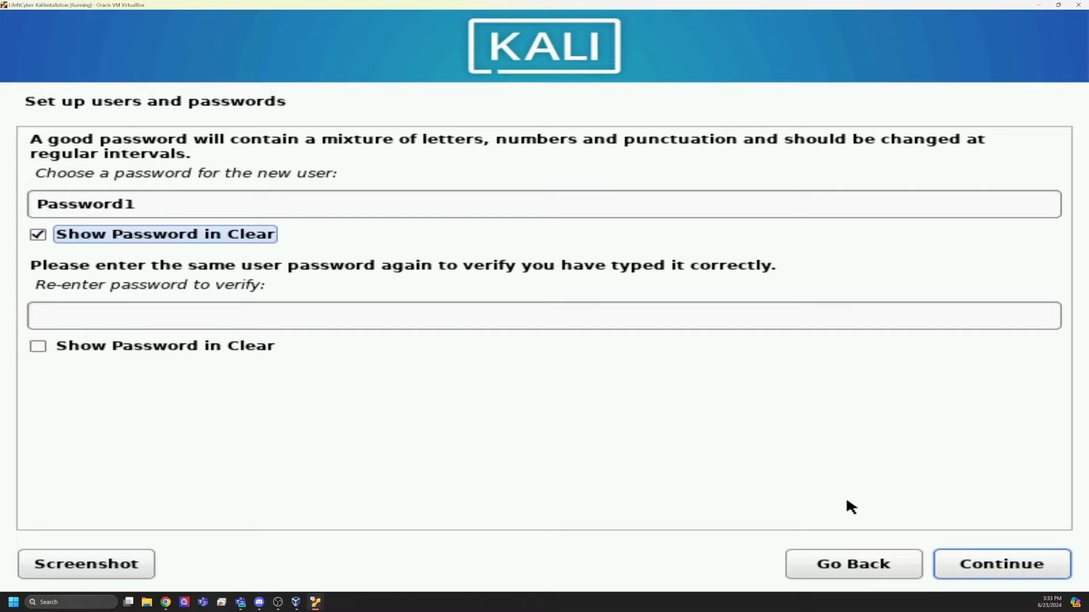
key("Tab")
type("Pas")
key("BackSpace")
key("BackSpace")
key("BackSpace")
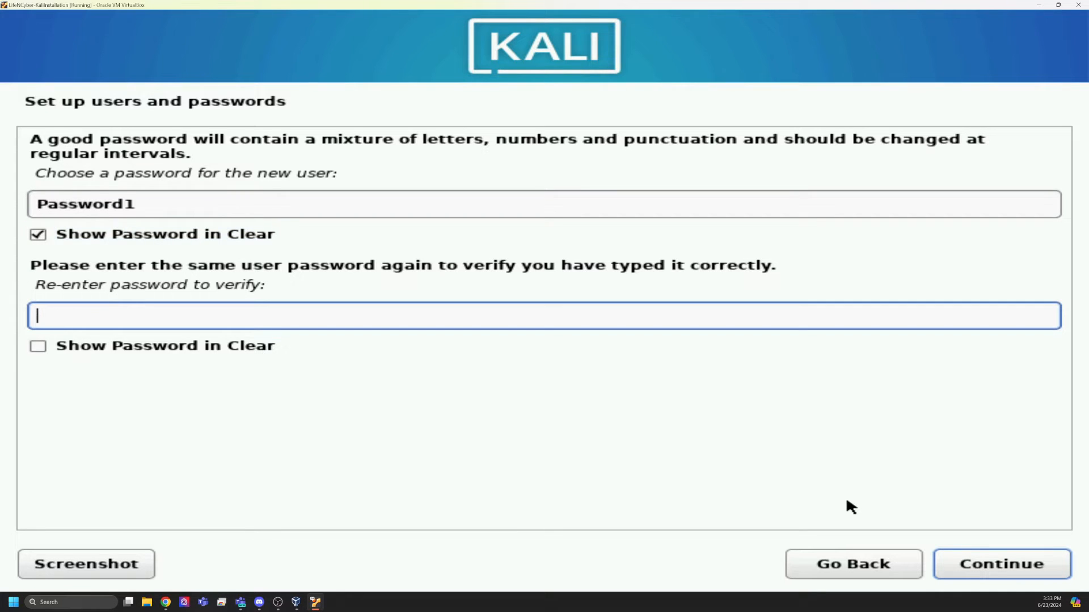
type("Password1")
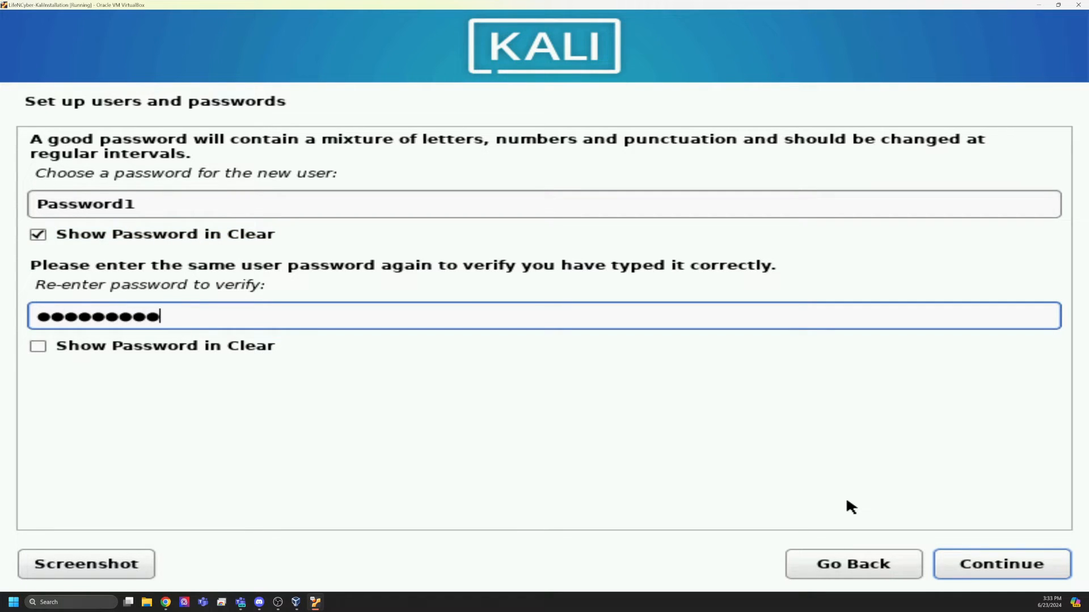
key("Tab")
key("space")
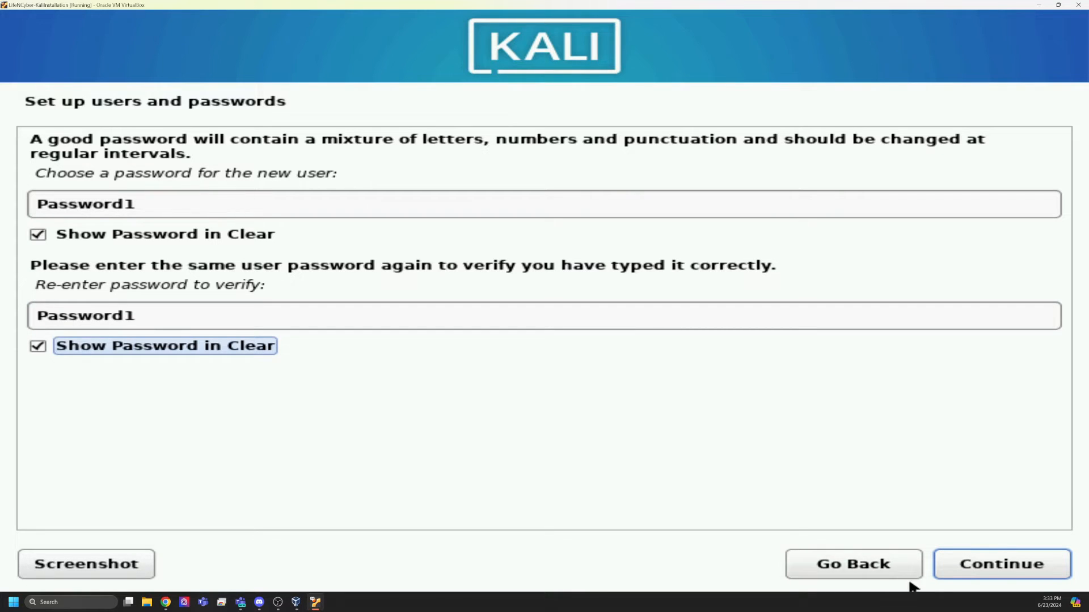
left_click(966, 573)
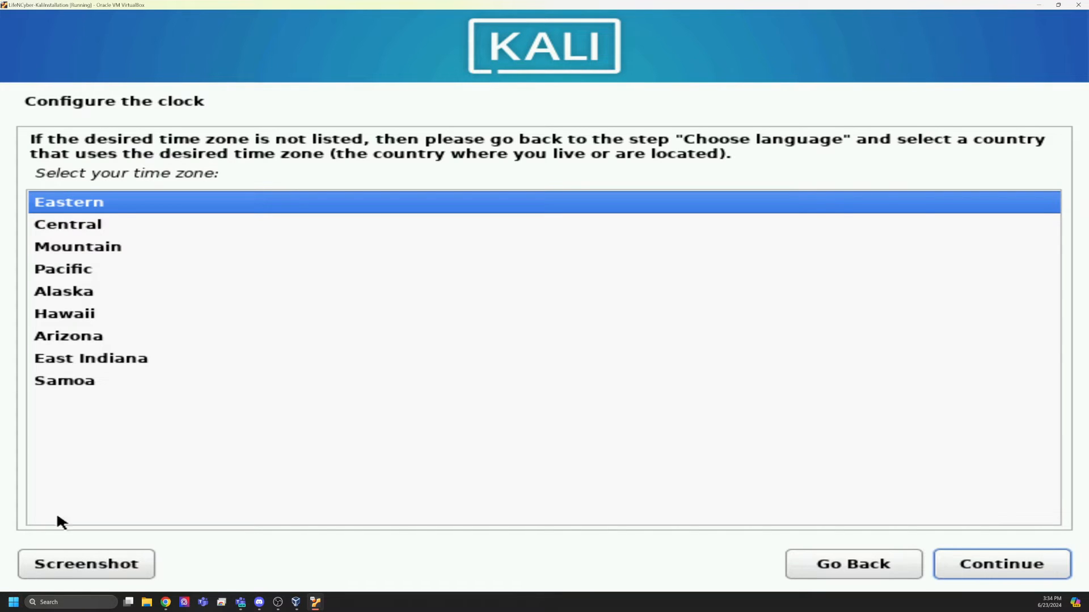
Pick the Mountain time zone, then choose 'Guided - use entire disk' partitioning
left_click(105, 247)
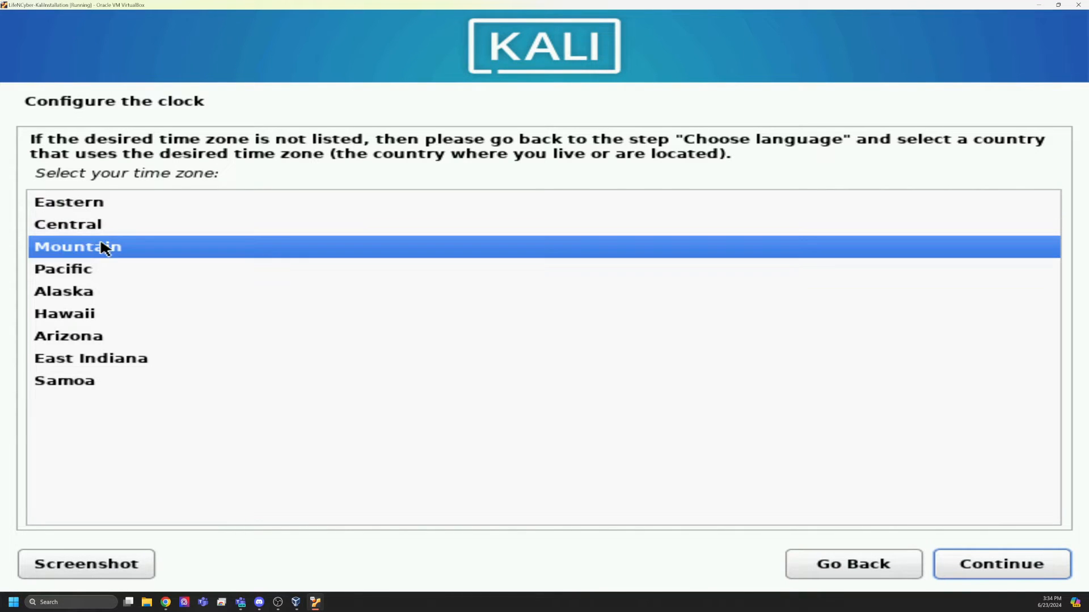
left_click(1005, 553)
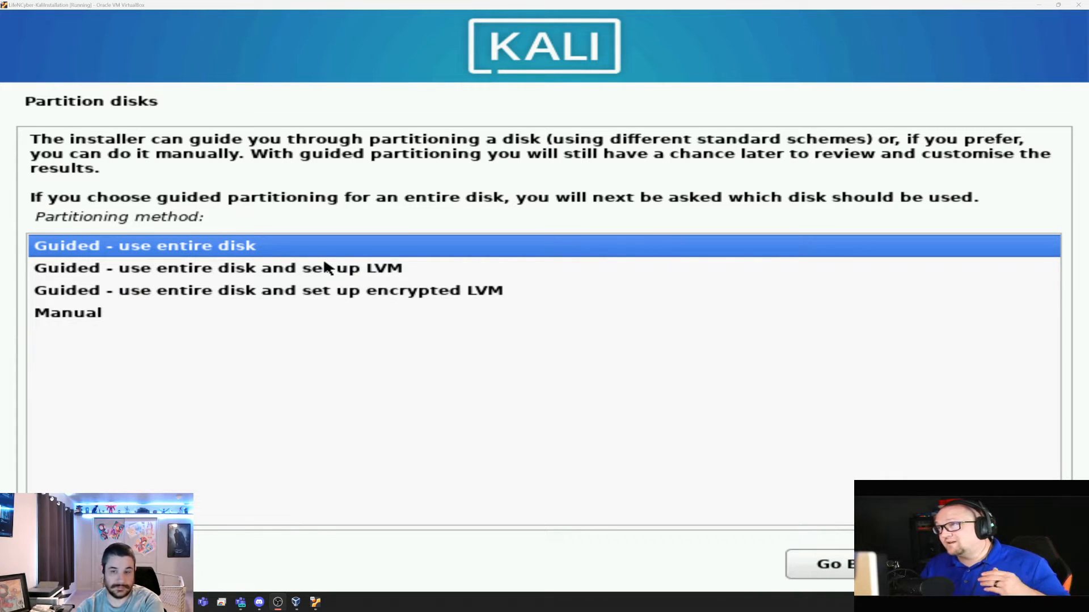
left_click(281, 269)
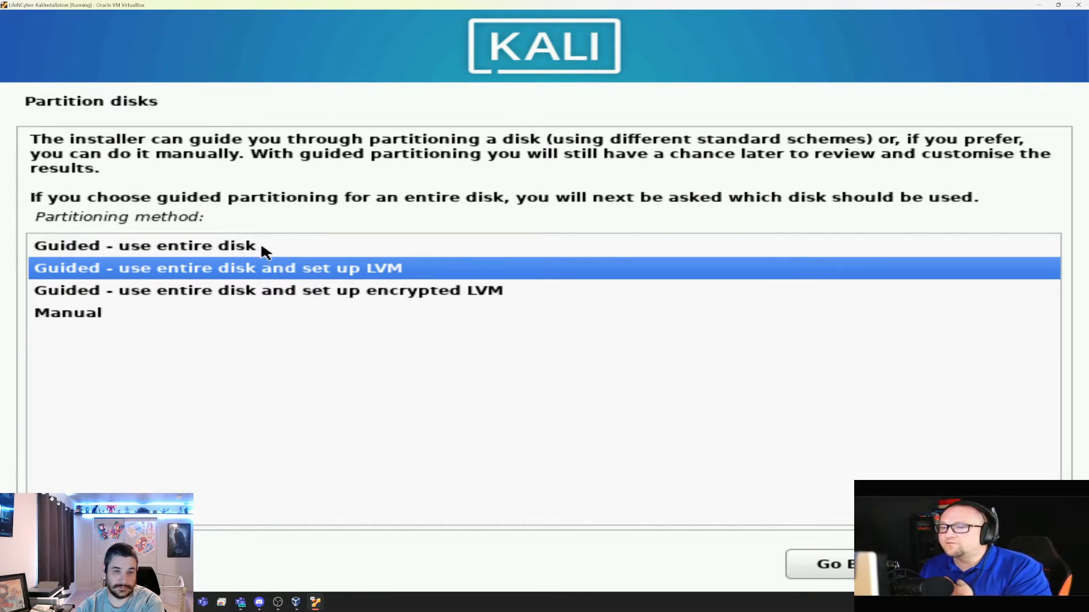
left_click(259, 248)
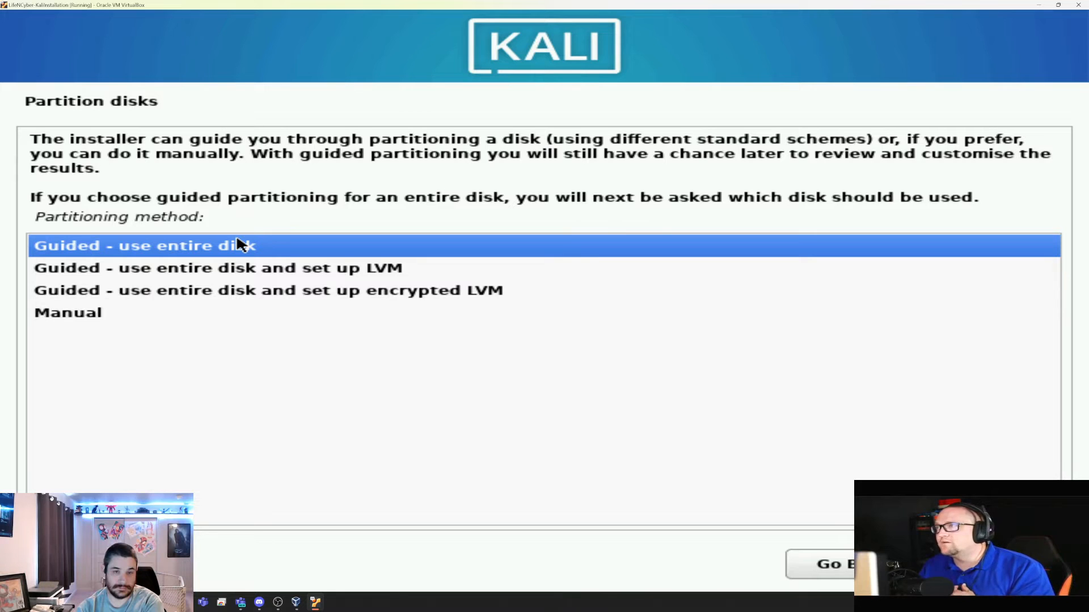
left_click(250, 269)
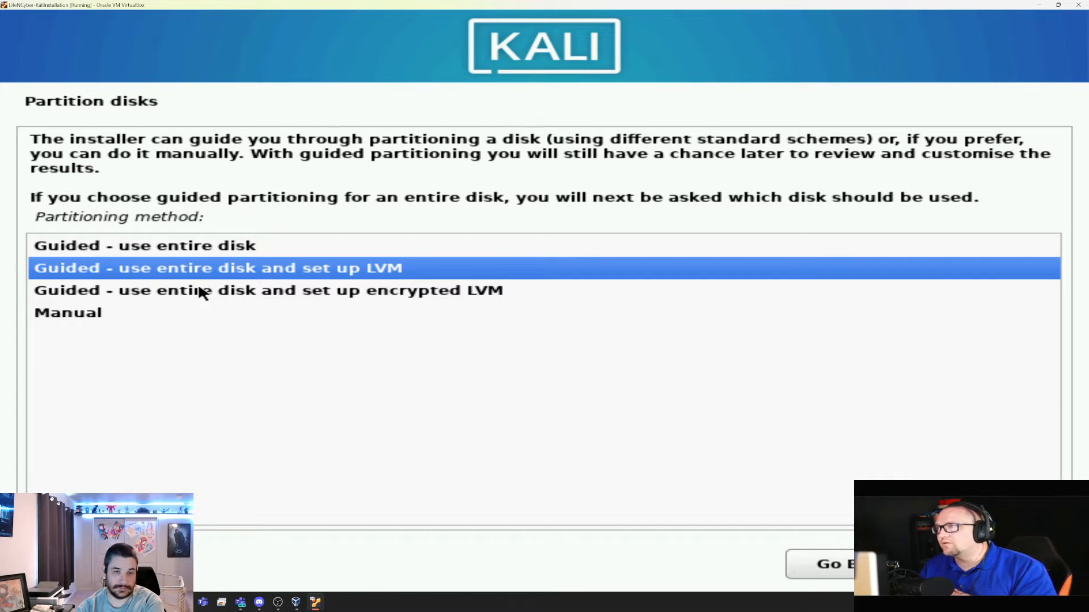
left_click(214, 247)
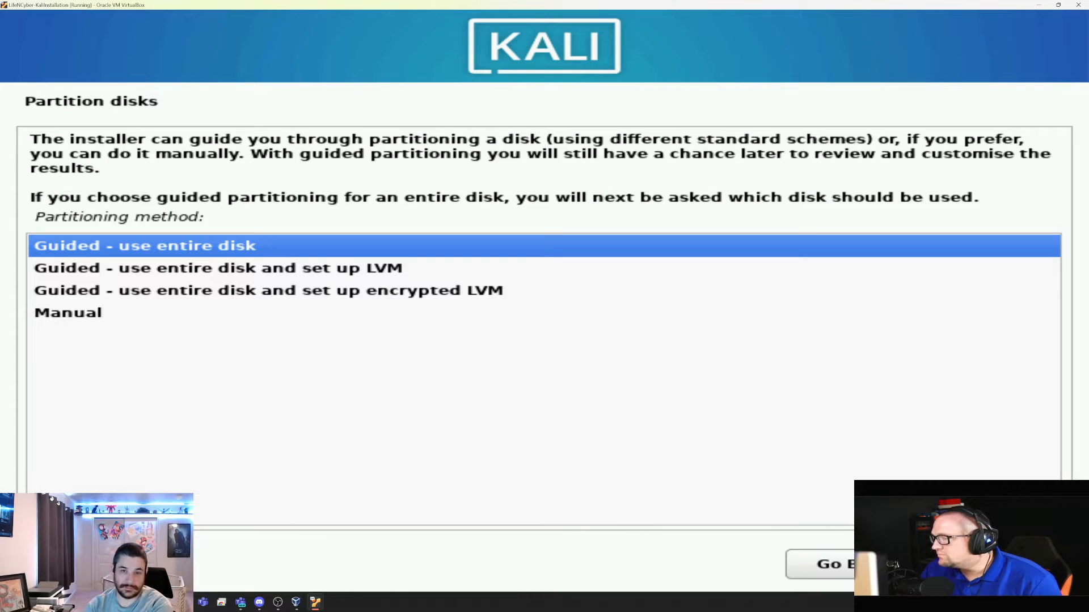
left_click(1001, 564)
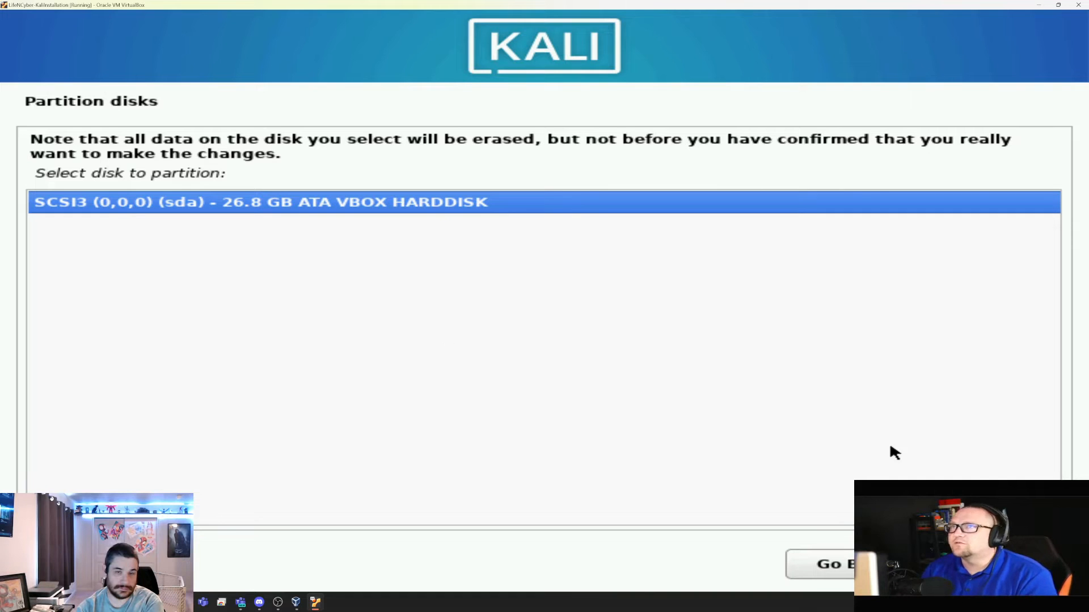
Use the 26.8 GB VBOX disk with all files in one partition and choose Yes to write changes
left_click(996, 564)
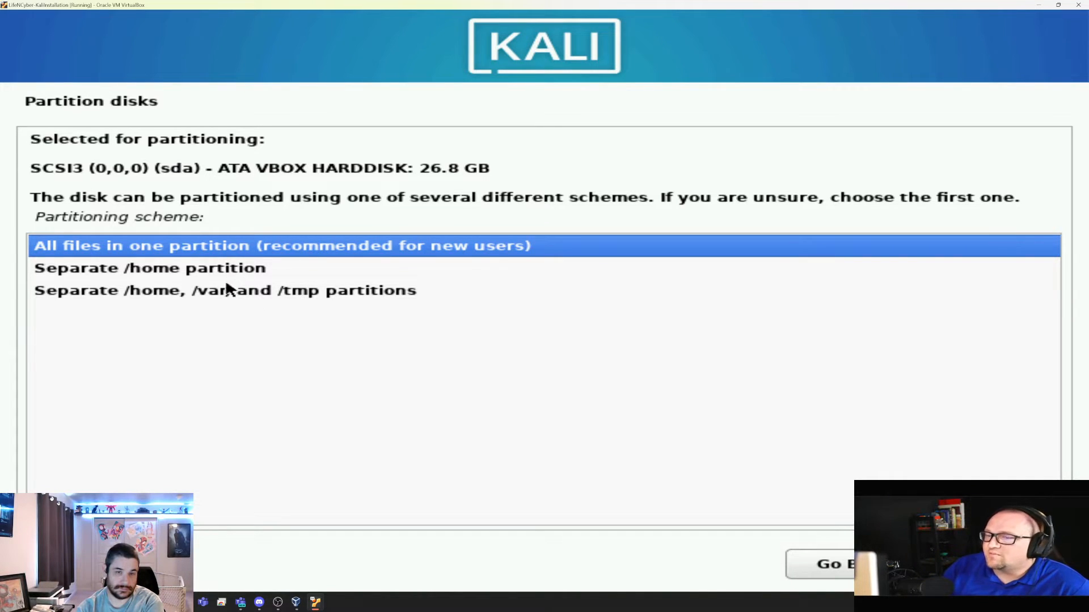
left_click(263, 249)
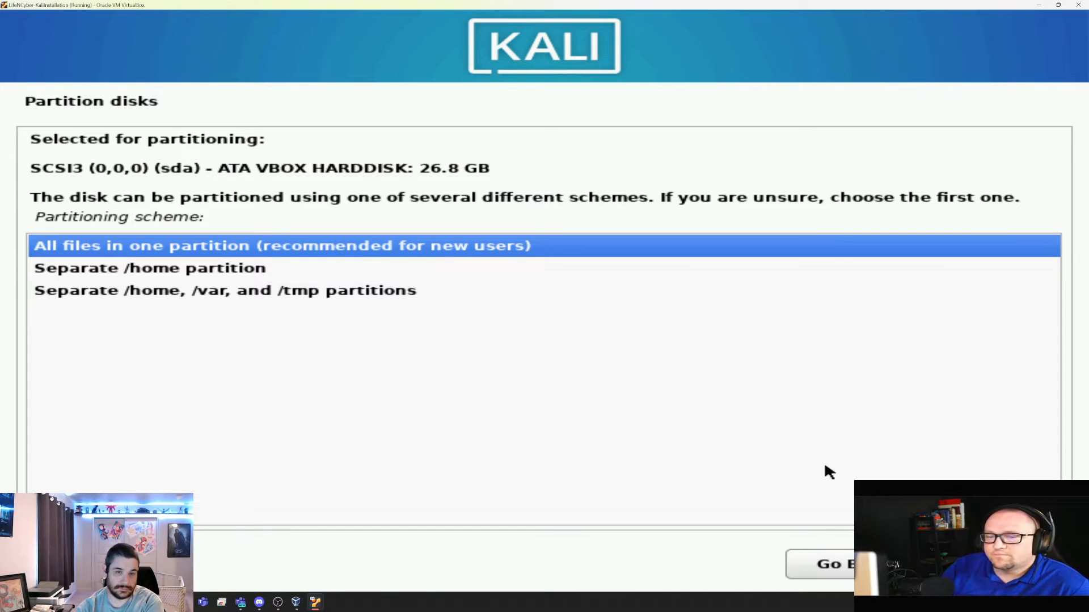
left_click(1000, 564)
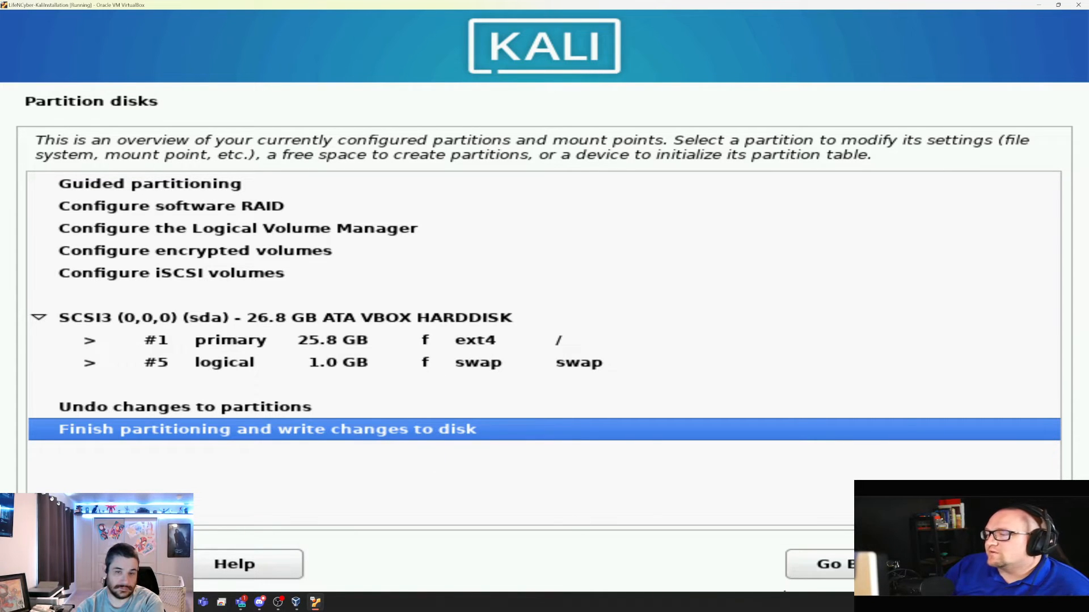
left_click(1002, 564)
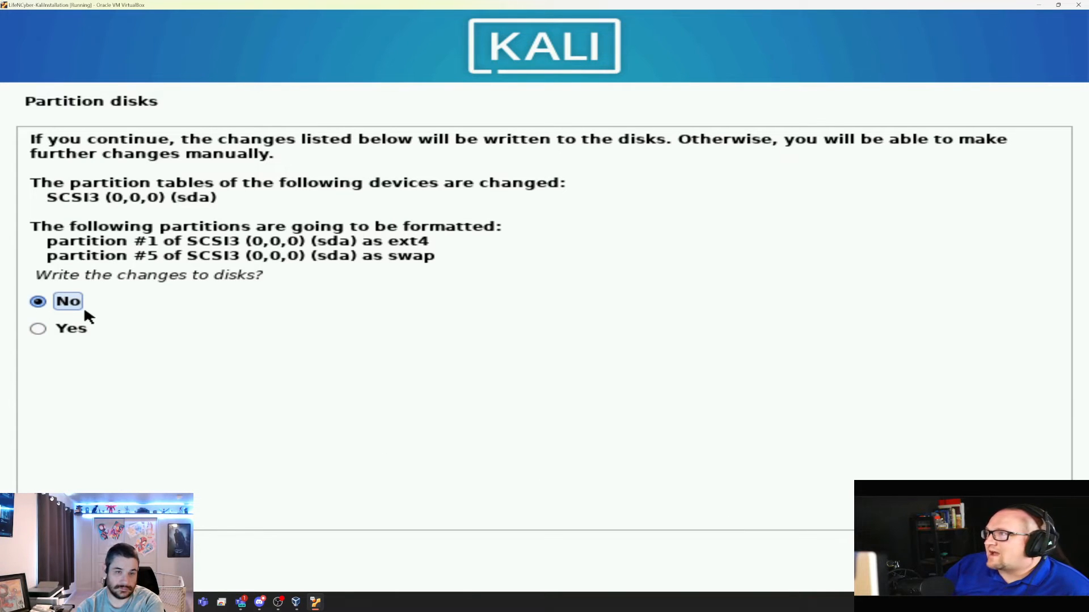
left_click(74, 328)
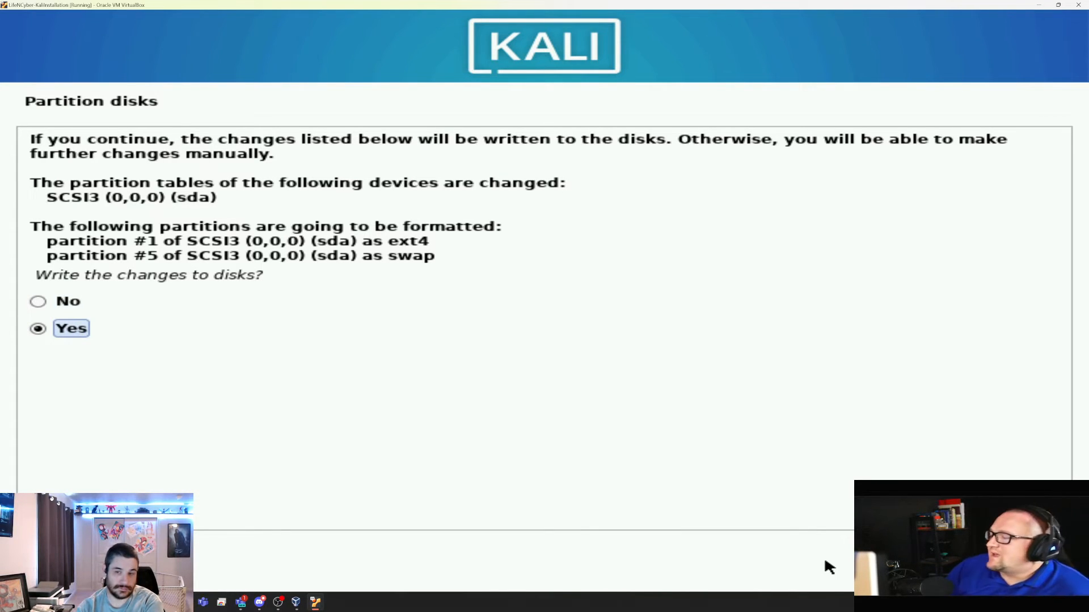
Write the ext4 and swap partitions and let the base system install up to Software selection
left_click(1022, 564)
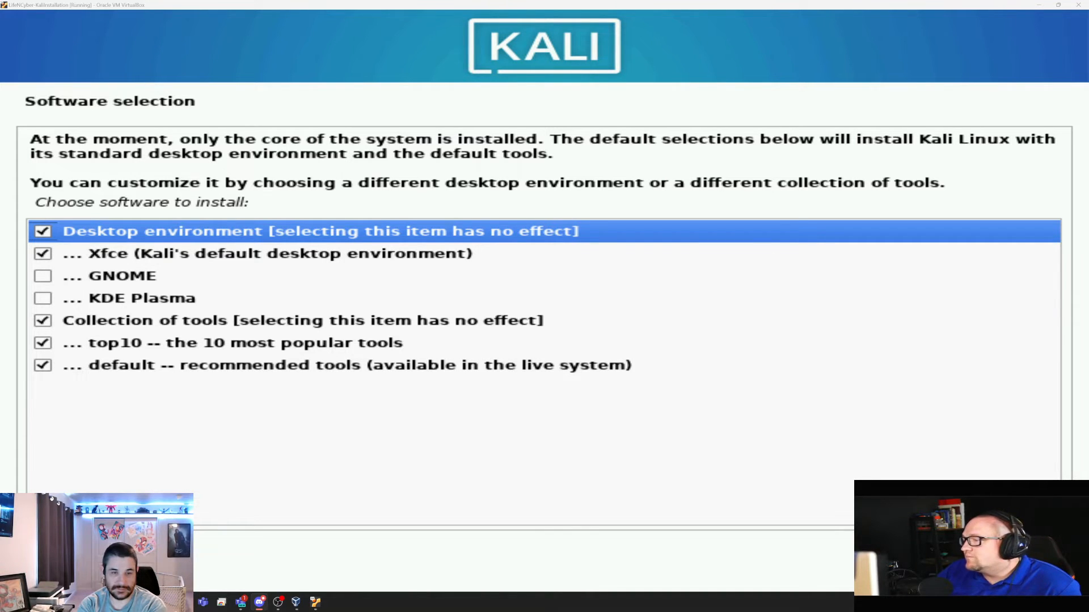
Install the default Xfce, top10 and default tool selections until the GRUB prompt appears
left_click(1019, 569)
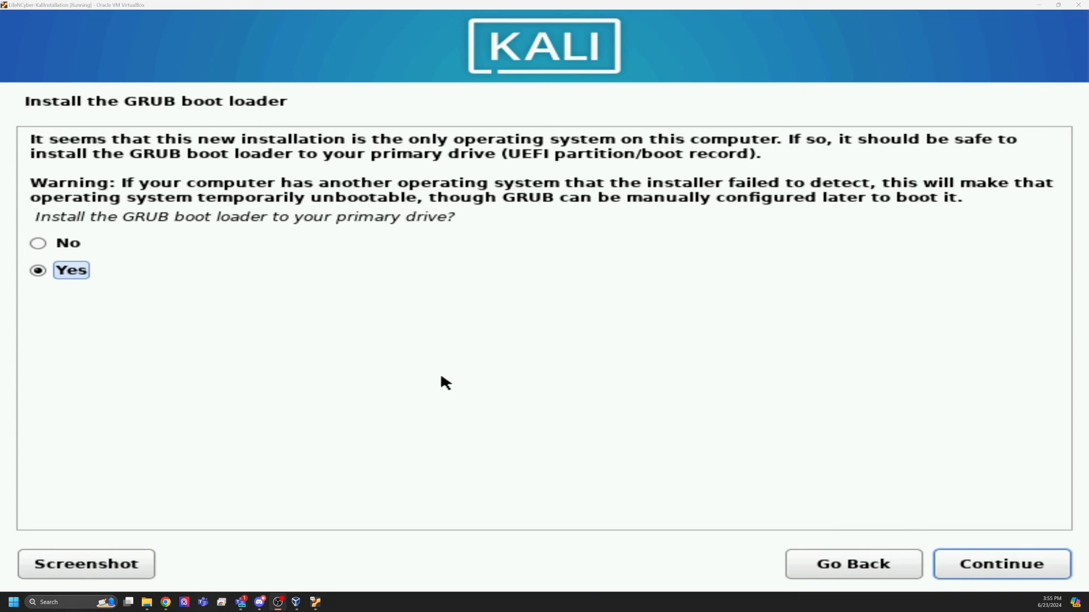
Install the GRUB boot loader on /dev/sda
left_click(971, 568)
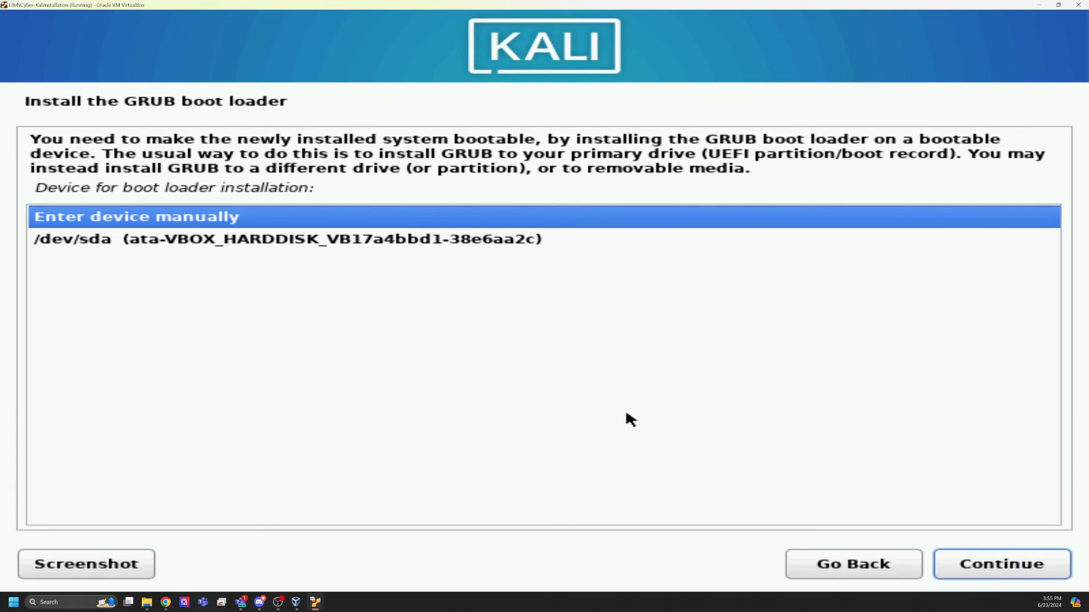
left_click(155, 244)
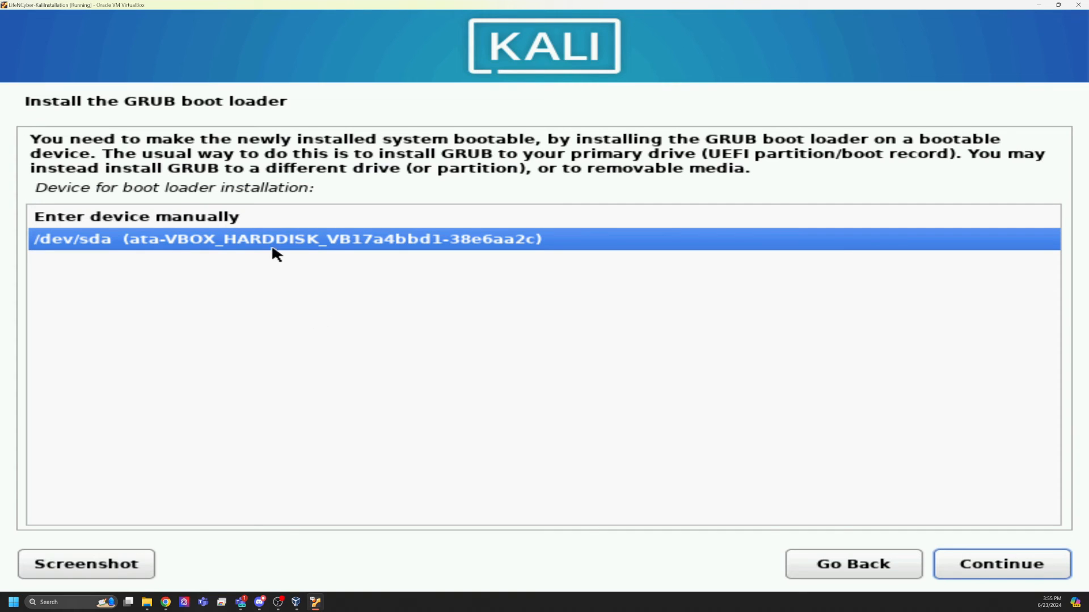
left_click(964, 567)
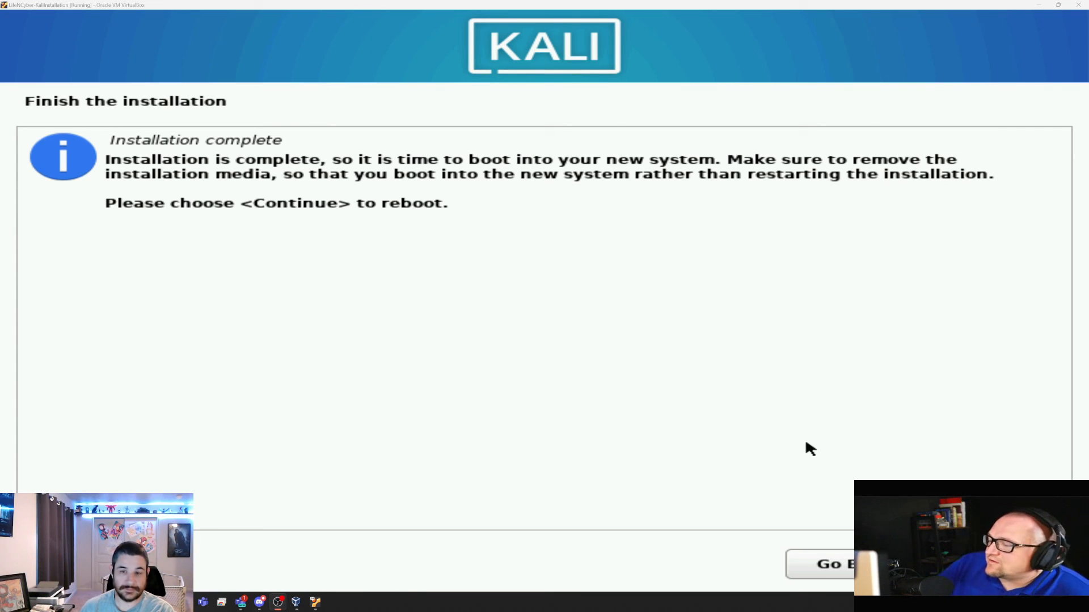
Continue from Installation complete to reboot the VM into the Kali login screen
left_click(1003, 564)
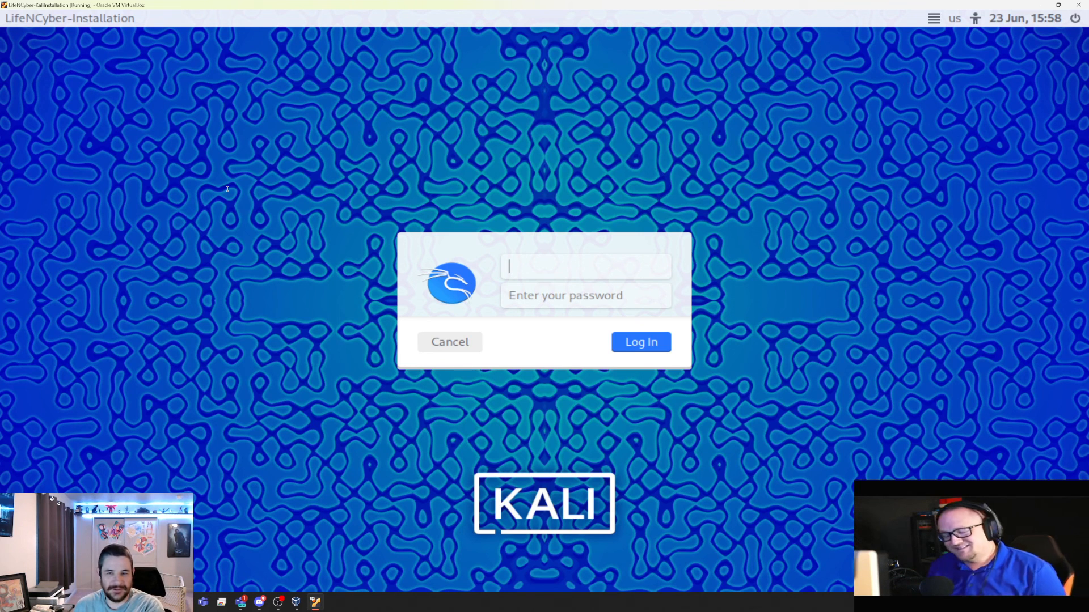
Log in with the new user's username and password to reach the Xfce desktop
type("lifen")
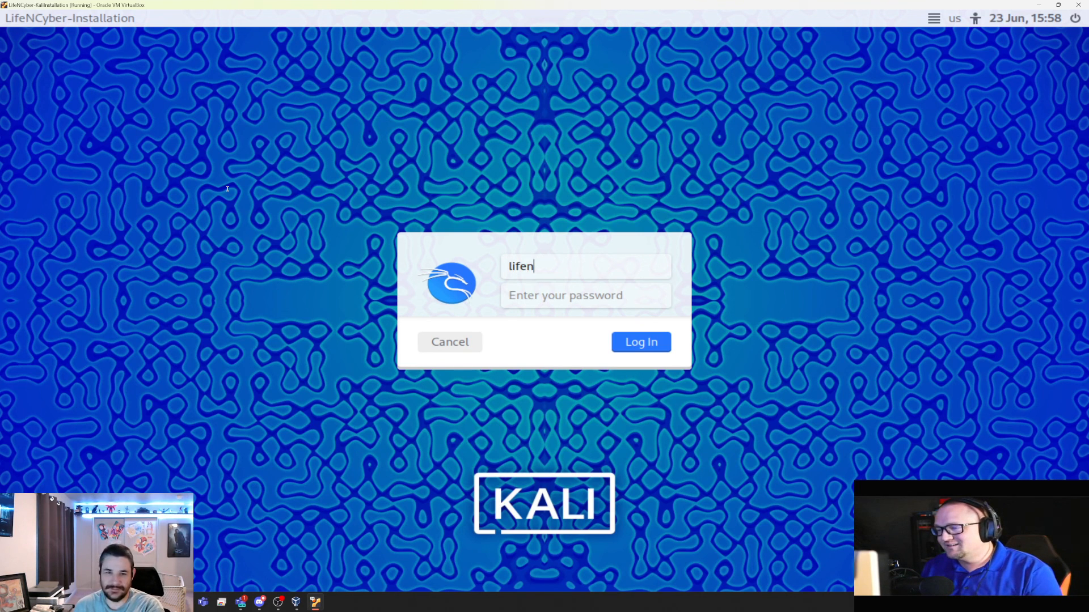
type("cyber")
key("Tab")
type("***")
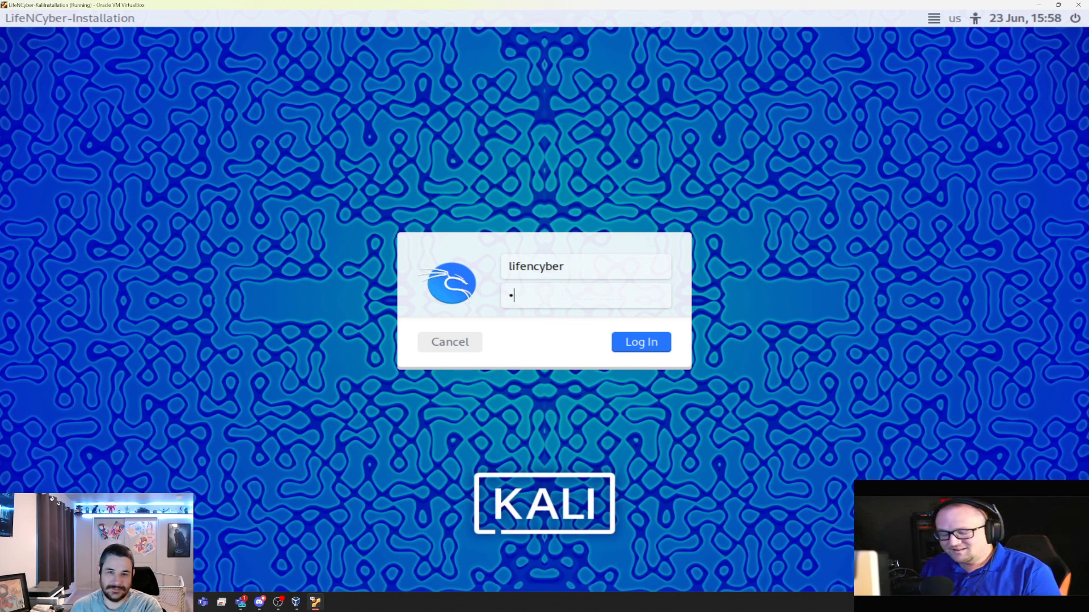
type("*******")
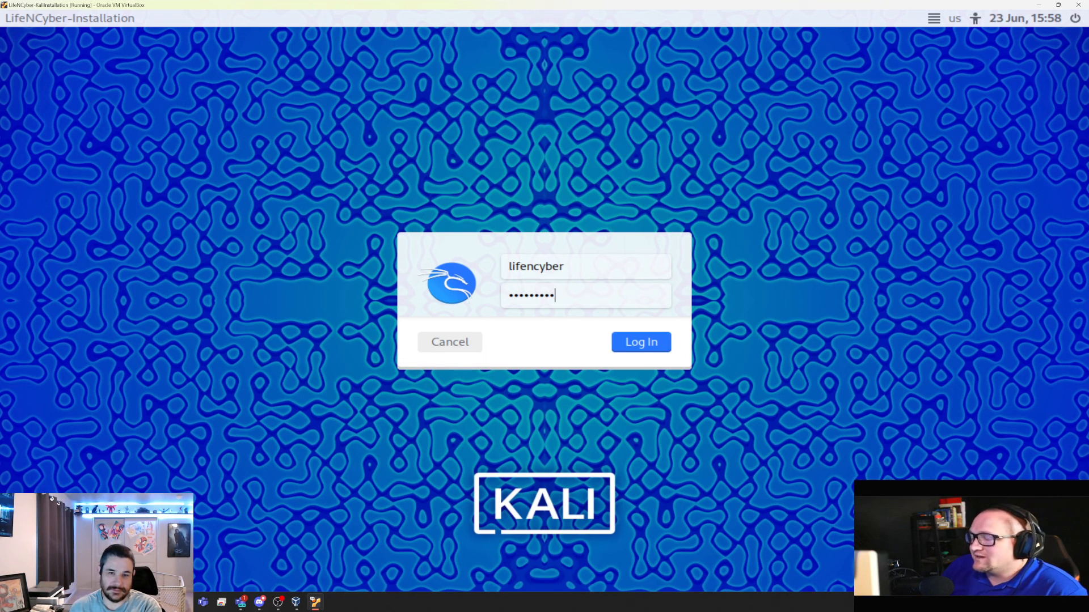
key("Return")
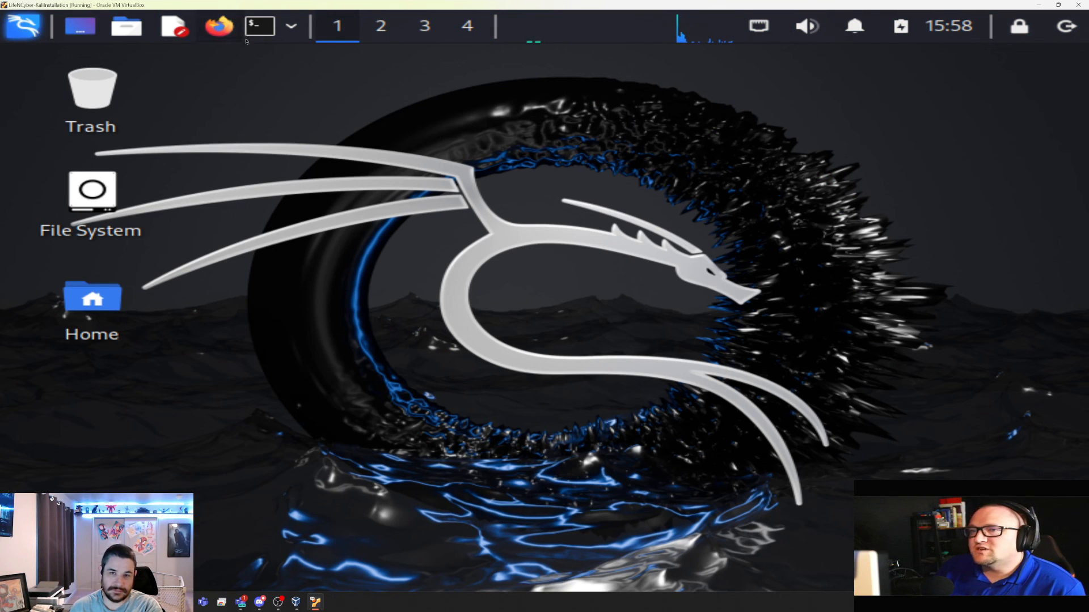
In a terminal, run 'ip addr' and 'ping google.com', stop the ping, then exit
left_click(261, 24)
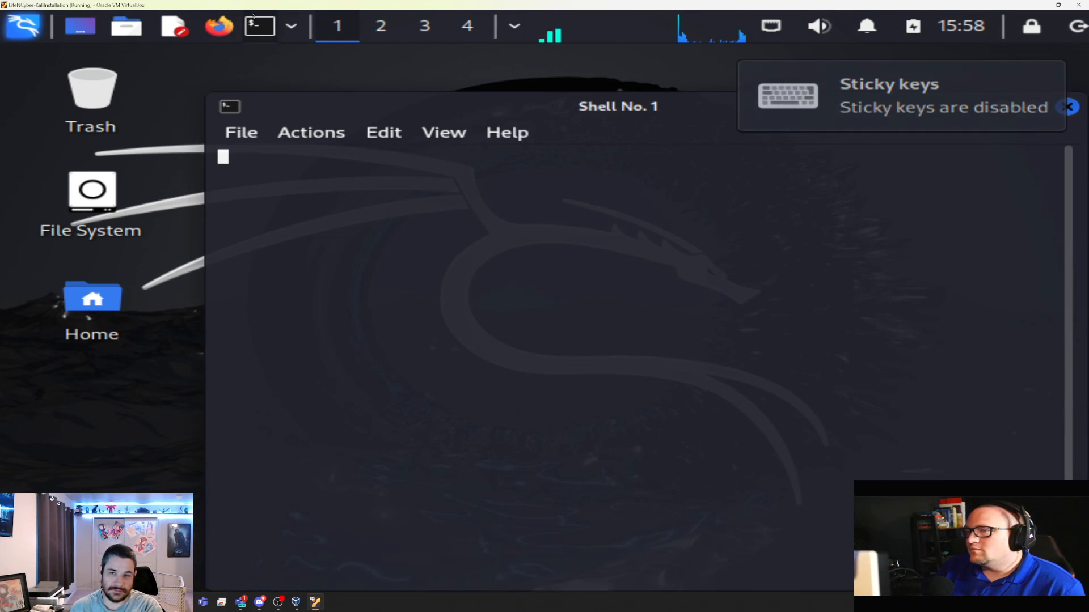
type("ip addr")
key("Return")
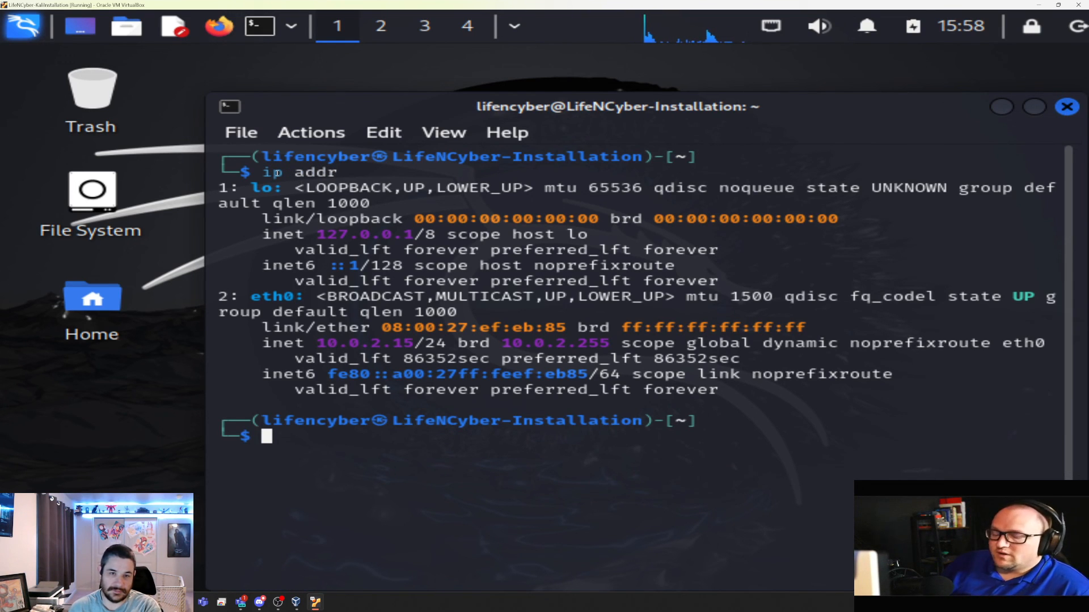
type("ping google.com")
key("Return")
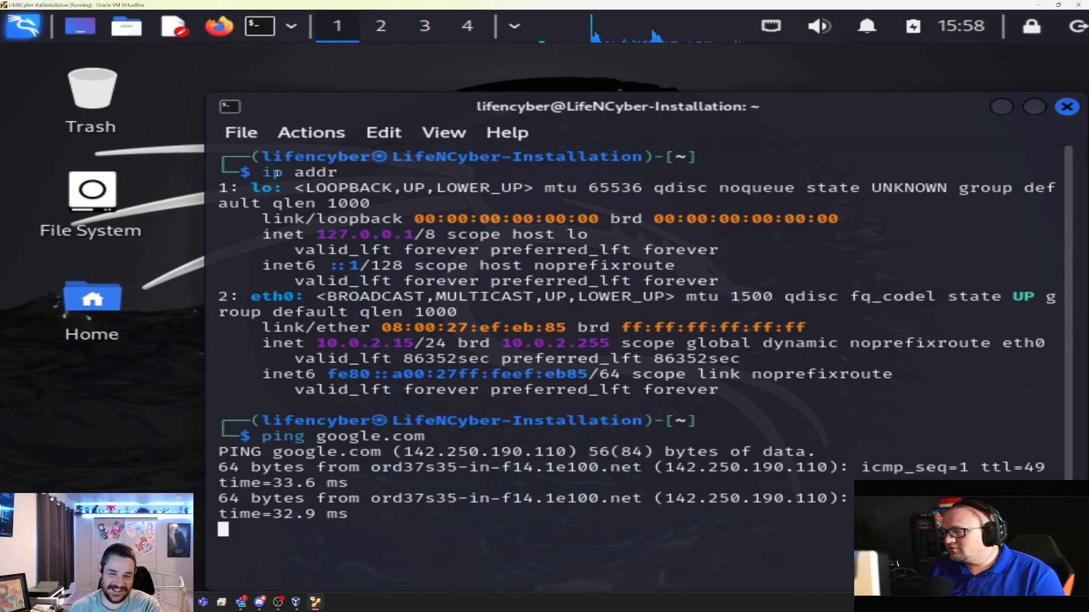
key("ctrl+c")
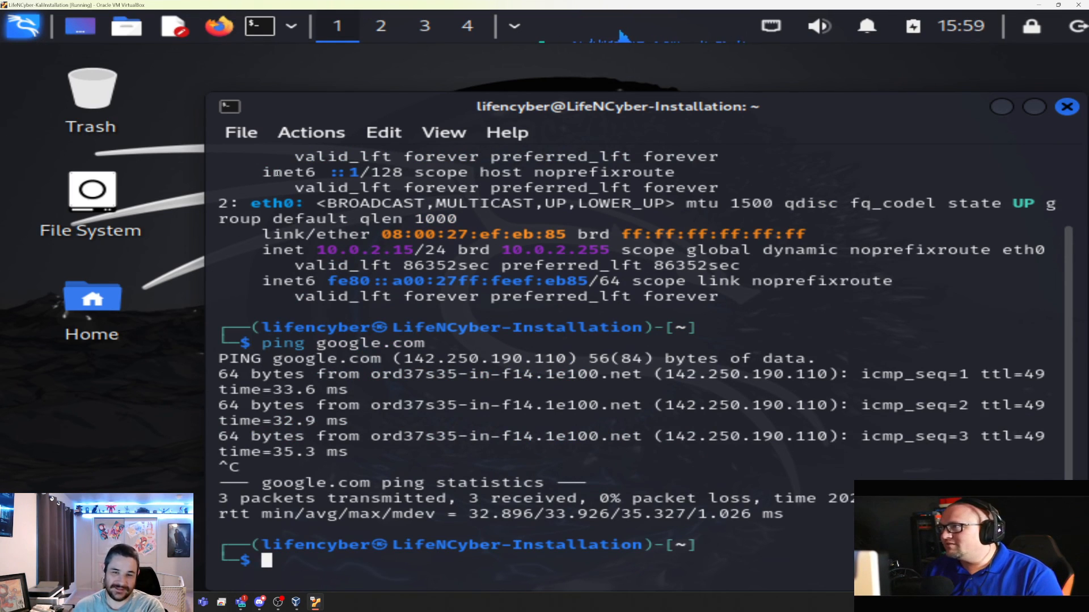
type("exit")
key("Return")
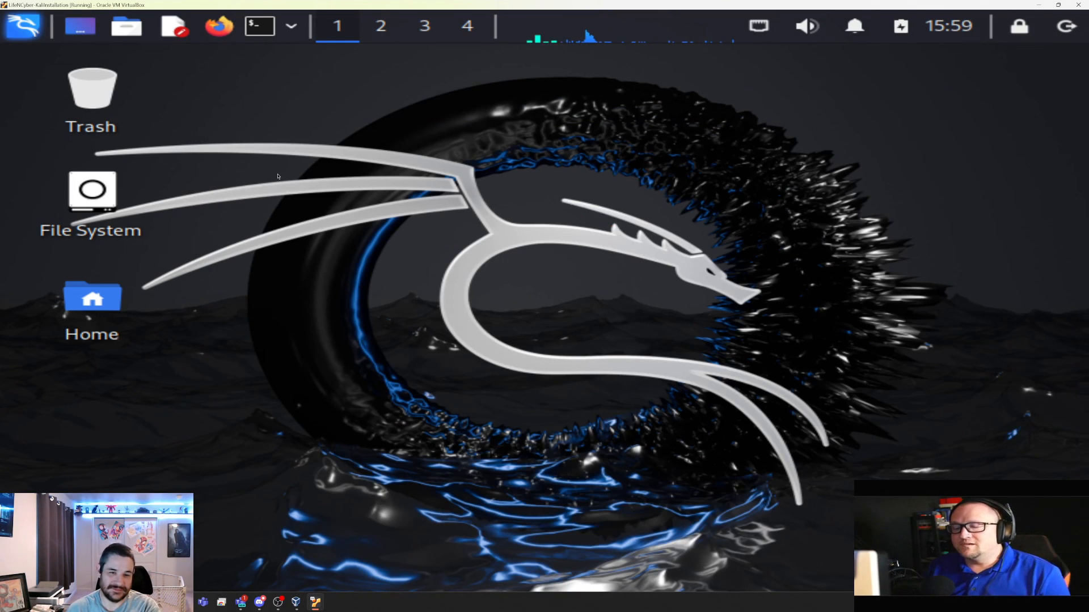
Browse the Kali applications menu to the Wireless Attacks tools
left_click(23, 25)
scroll(142, 283, "down", 2)
mouse_move(144, 352)
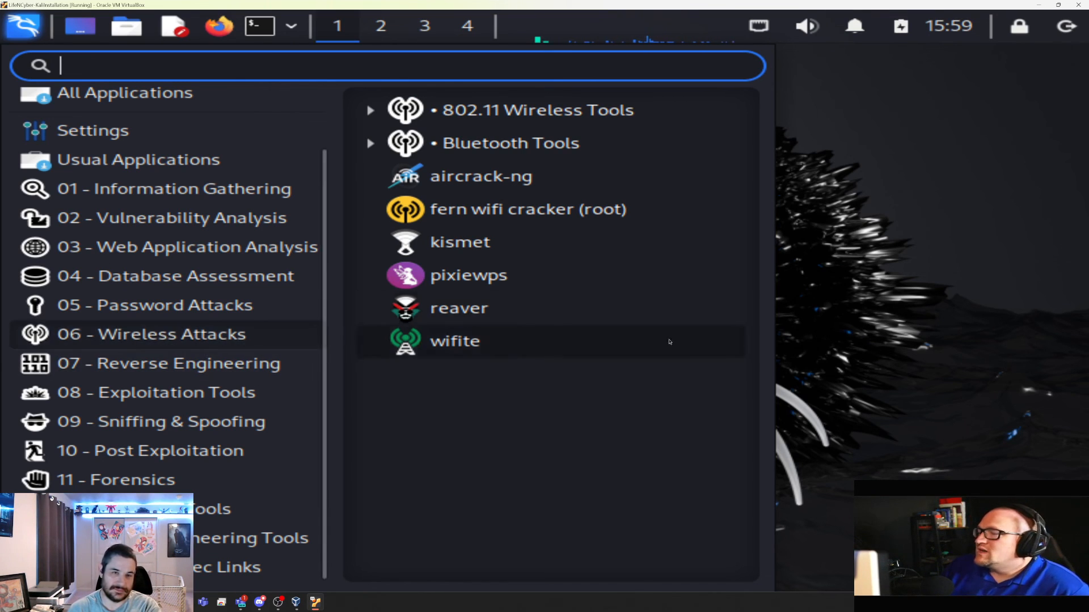
Dismiss the Kali applications menu by clicking the empty desktop, returning to the Xfce desktop
left_click(866, 307)
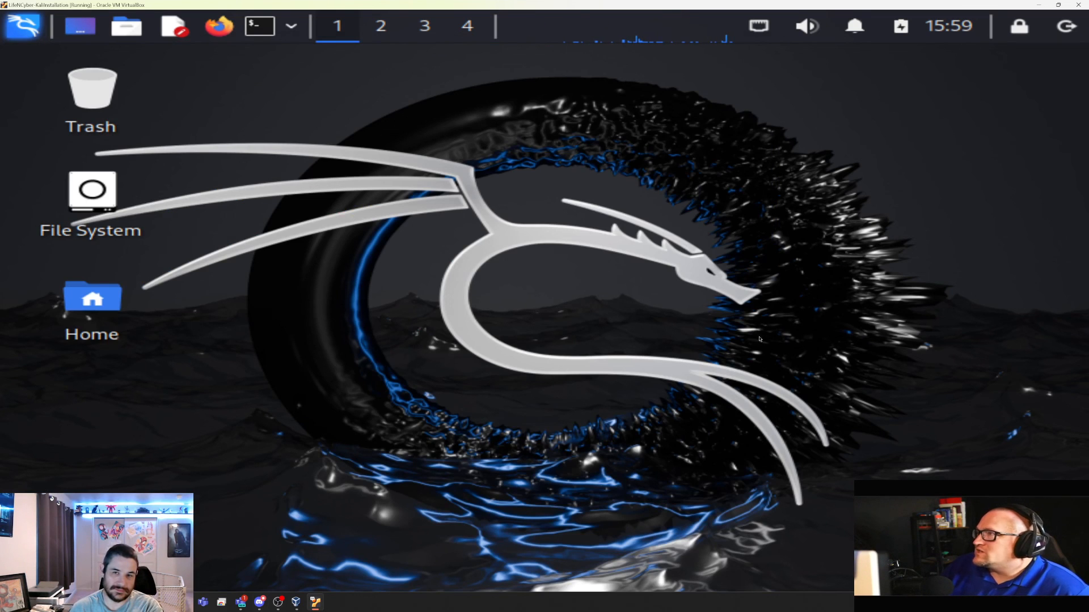